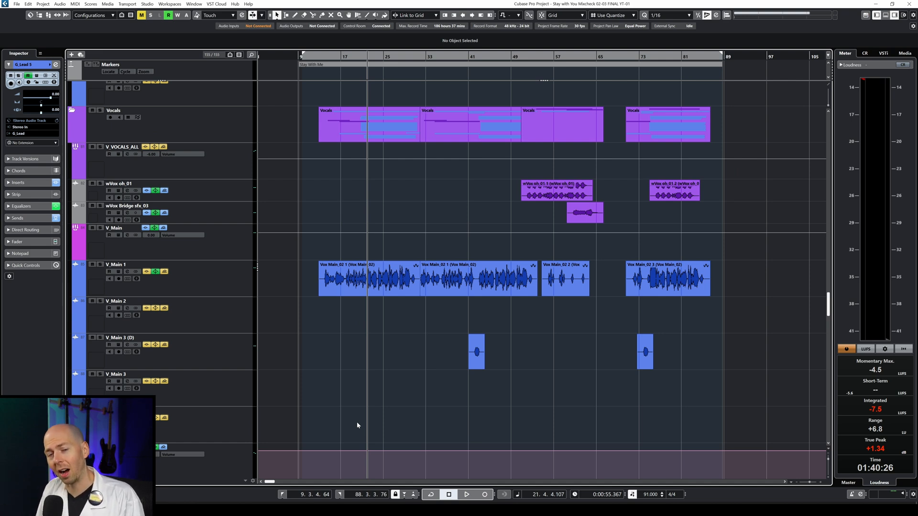
# Select the V_Main 1 track and review its sends and inserts for an existing delay
pyautogui.click(202, 290)
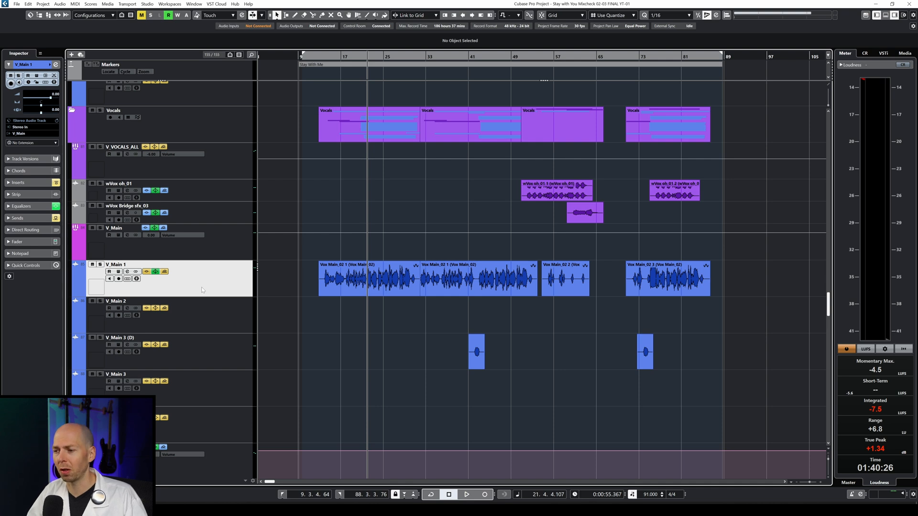
pyautogui.click(29, 218)
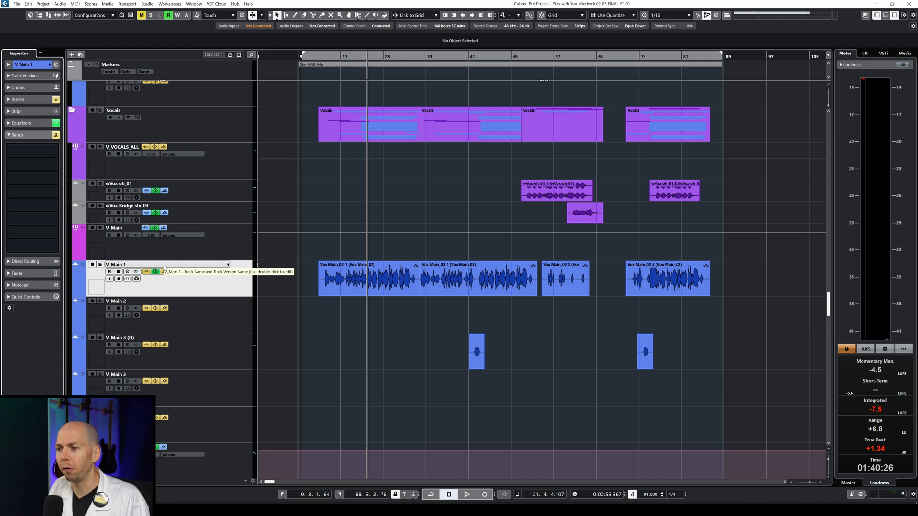
pyautogui.click(17, 99)
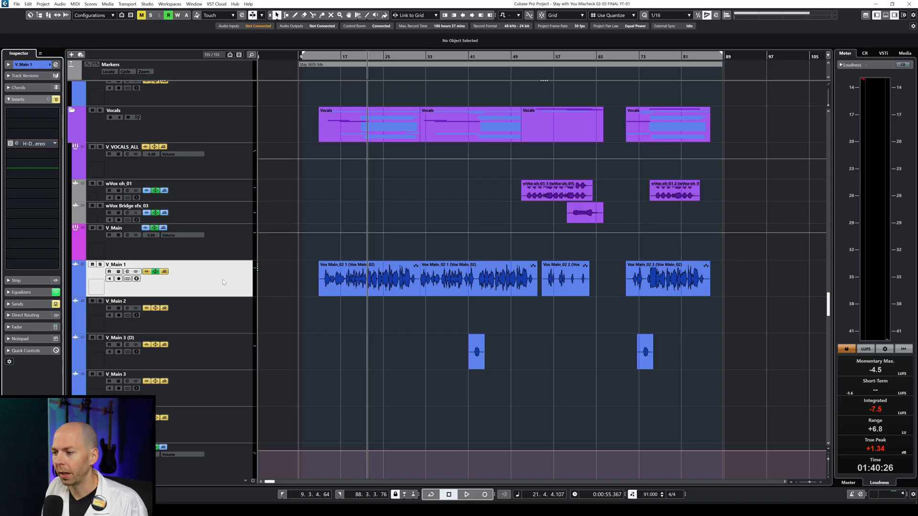
pyautogui.click(441, 46)
pyautogui.click(95, 87)
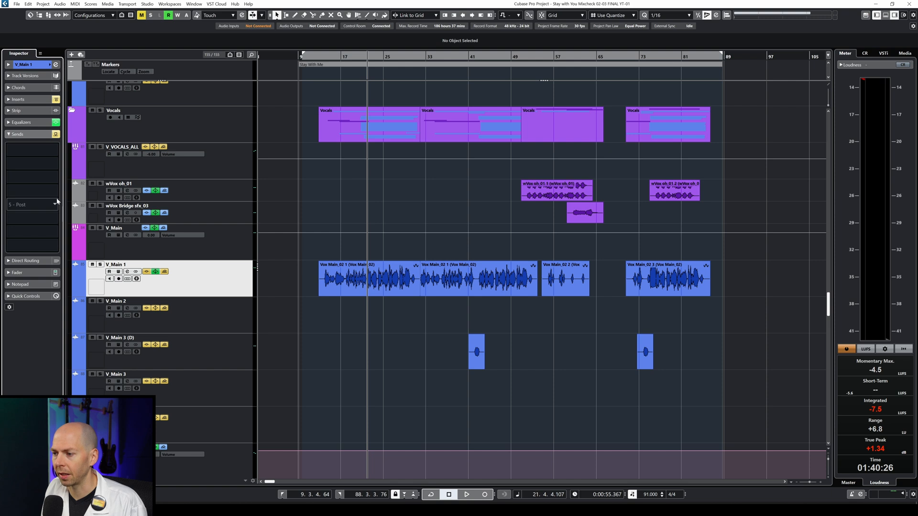
pyautogui.click(234, 252)
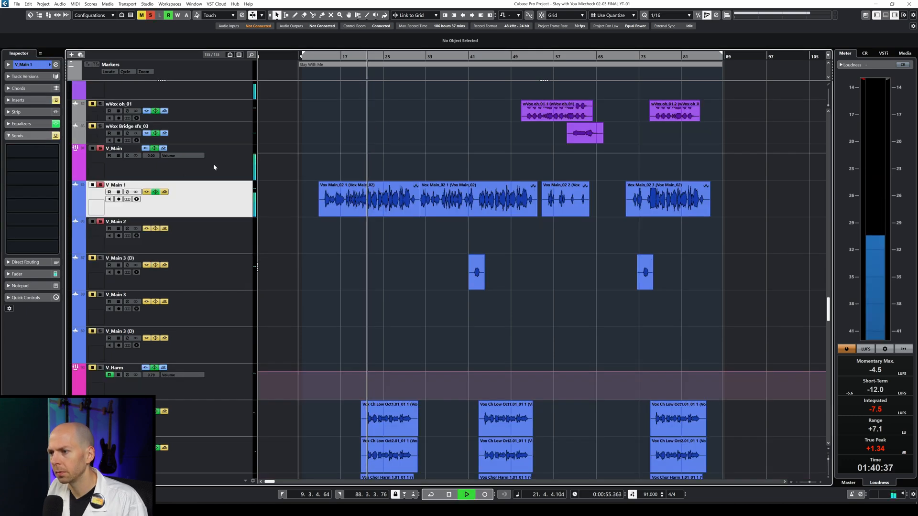
# Activate the V_Main group's FX 5-H-Delay 1/8 send and raise it to -0.68 dB while auditioning the soloed vocal
pyautogui.click(214, 166)
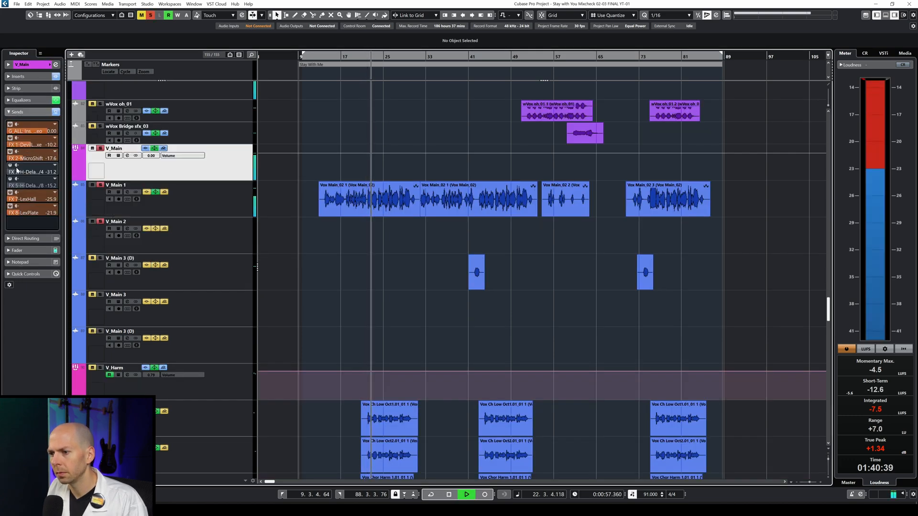
pyautogui.press('space')
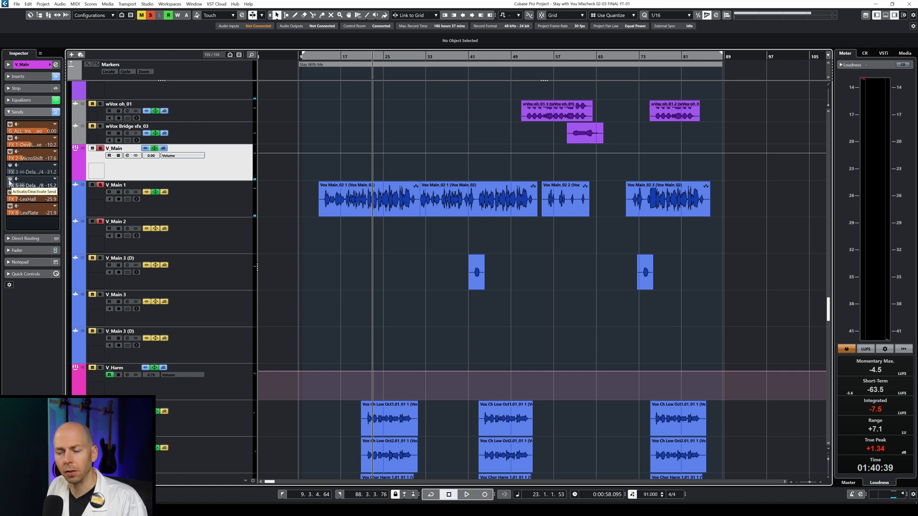
pyautogui.click(10, 179)
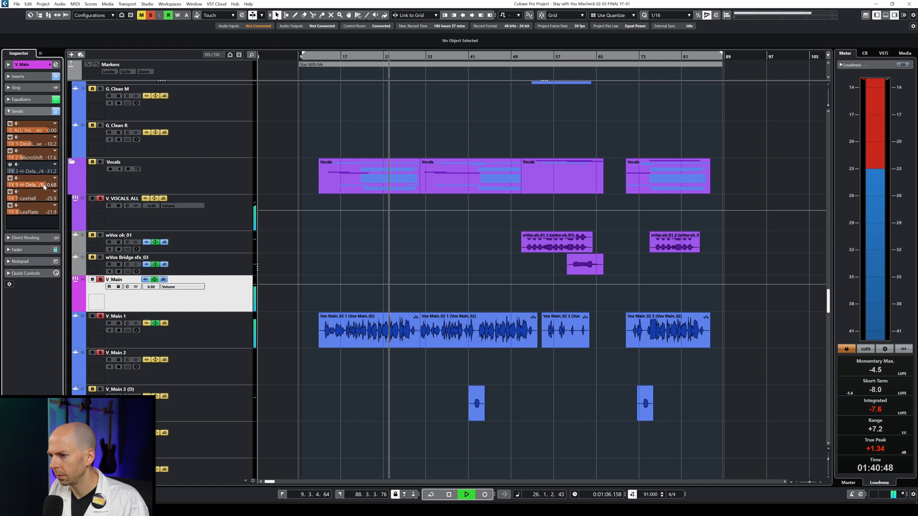
pyautogui.press('space')
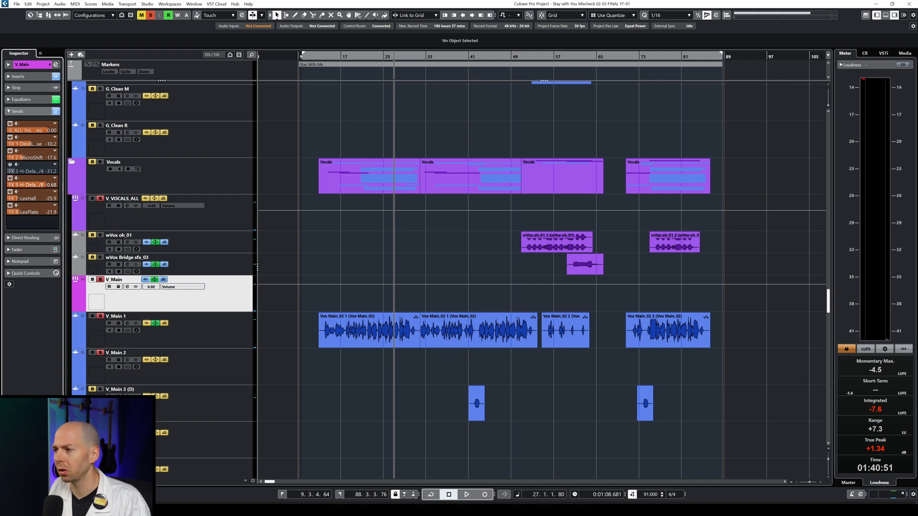
# Unsolo V_Main and lower its FX 5-H-Delay send to -12.4 dB while playing the full mix from about bar 14
pyautogui.click(327, 55)
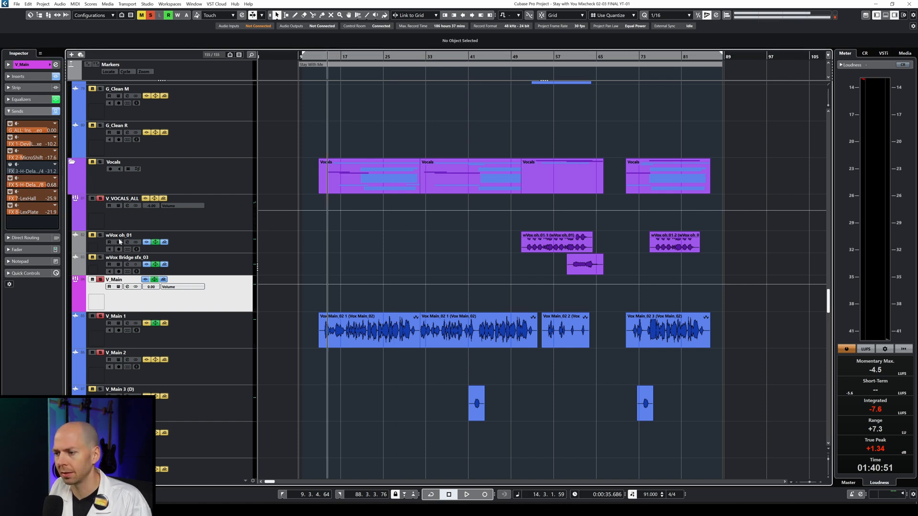
pyautogui.click(100, 279)
pyautogui.press('space')
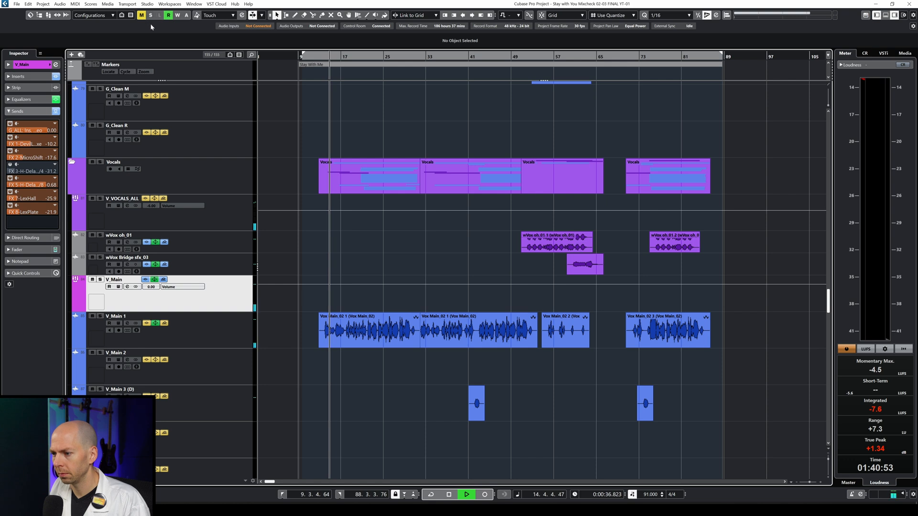
pyautogui.moveTo(32, 184); pyautogui.dragTo(28, 185)
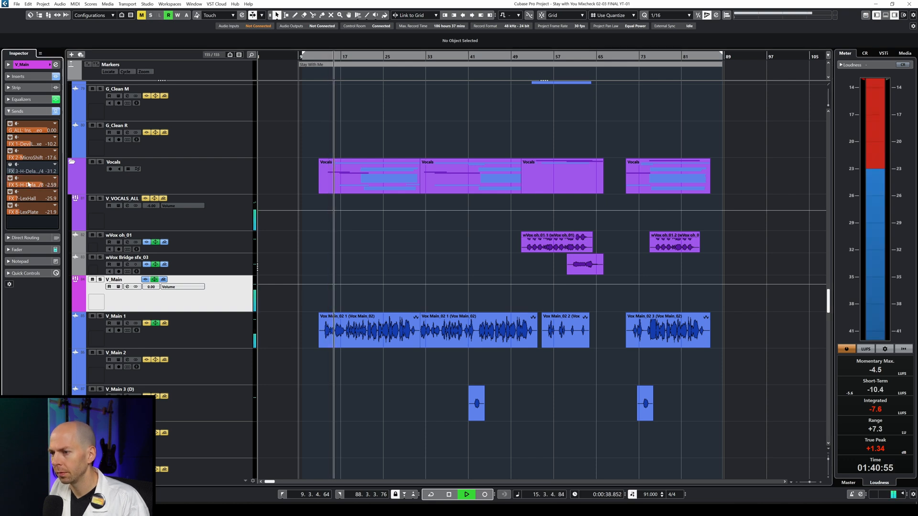
pyautogui.press('space')
pyautogui.scroll(-4, 28, 185)
pyautogui.press('space')
pyautogui.scroll(-4, 29, 185)
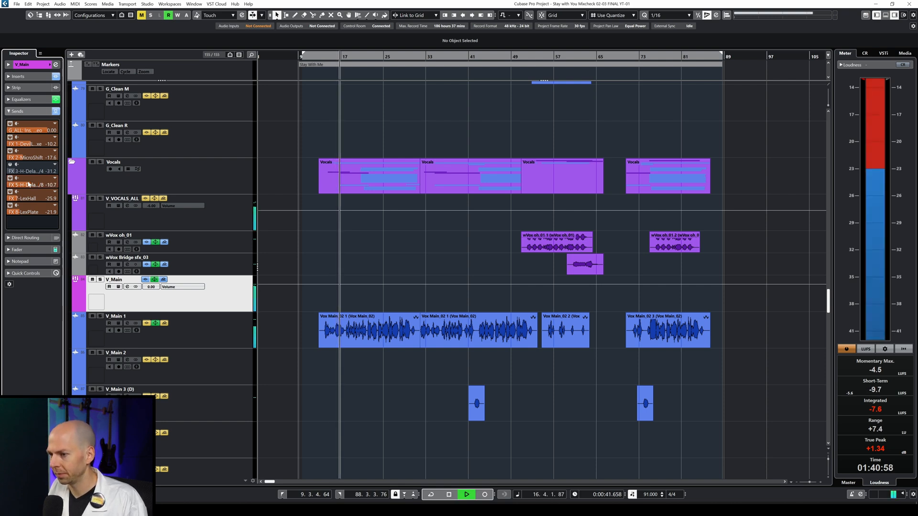
pyautogui.scroll(-2, 29, 185)
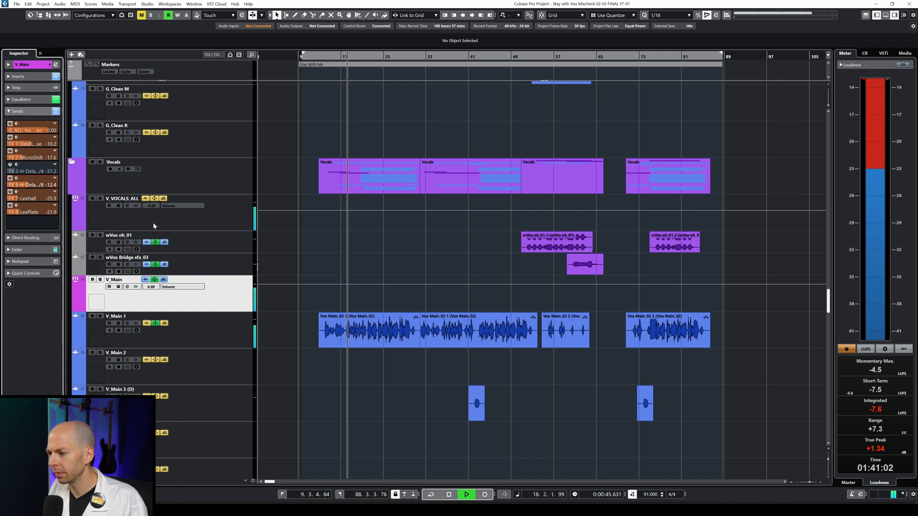
pyautogui.press('space')
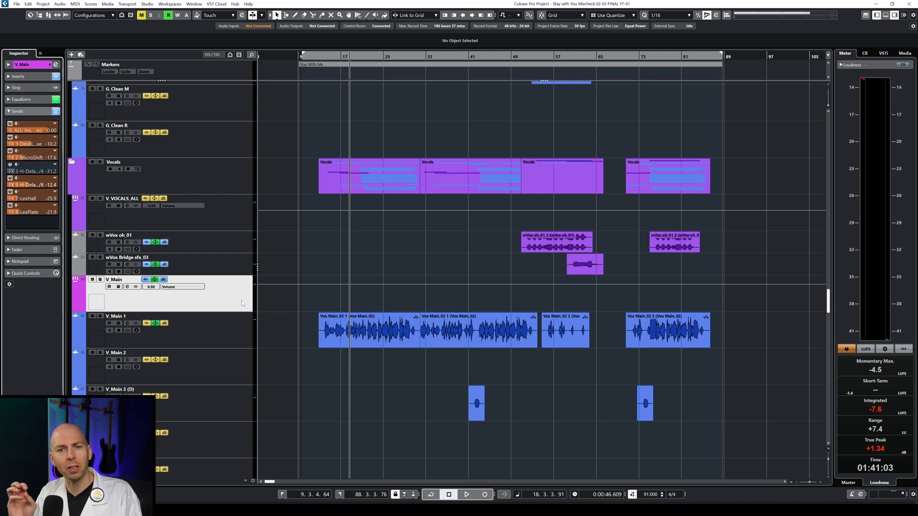
# Insert a stereo DeEsser on the FX 5-H-Delay 1/8 channel and move it to the first slot, ahead of the H-Delay
pyautogui.scroll(-20, 263, 323)
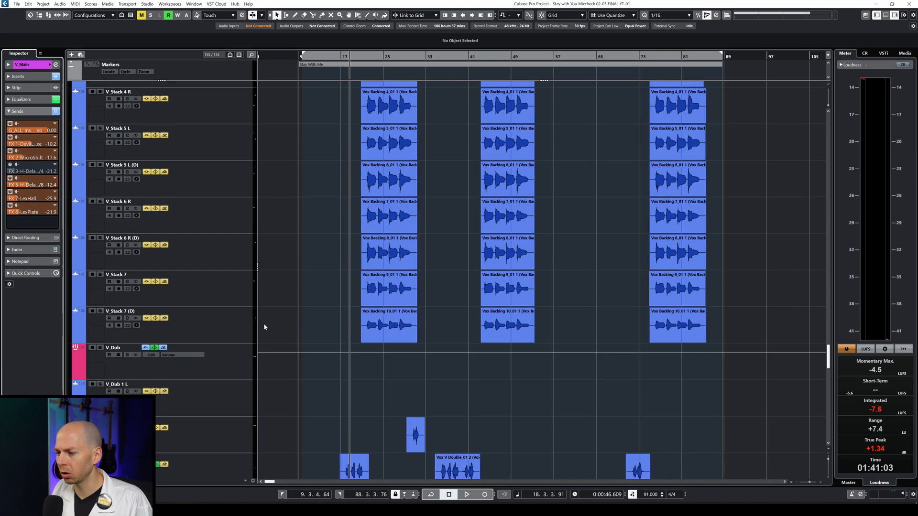
pyautogui.scroll(-4, 275, 330)
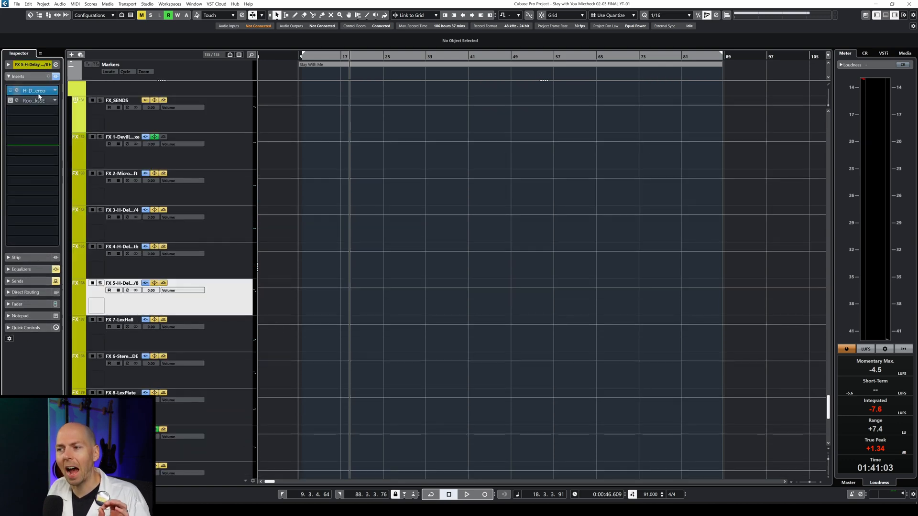
pyautogui.click(28, 114)
pyautogui.click(28, 114)
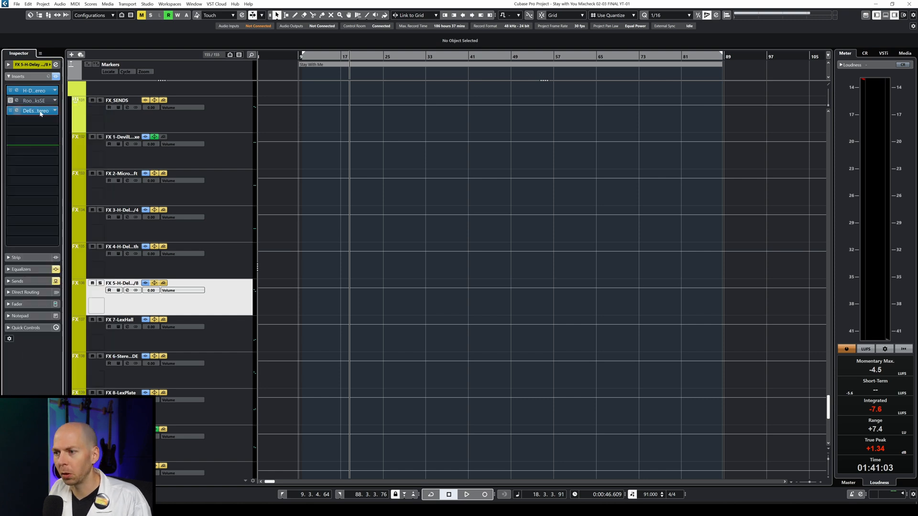
pyautogui.moveTo(39, 113); pyautogui.dragTo(43, 90)
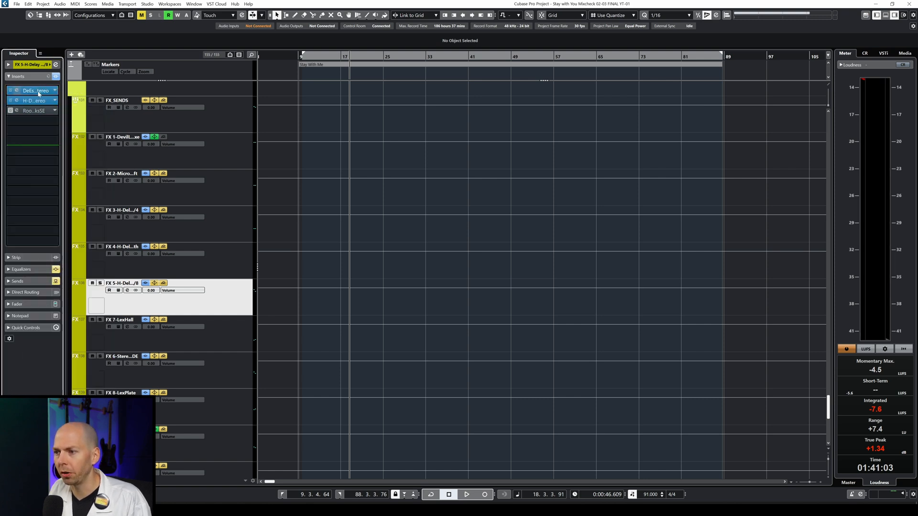
# Open the DeEsser on the FX 5 delay channel and lower its threshold to -43.5
pyautogui.click(39, 92)
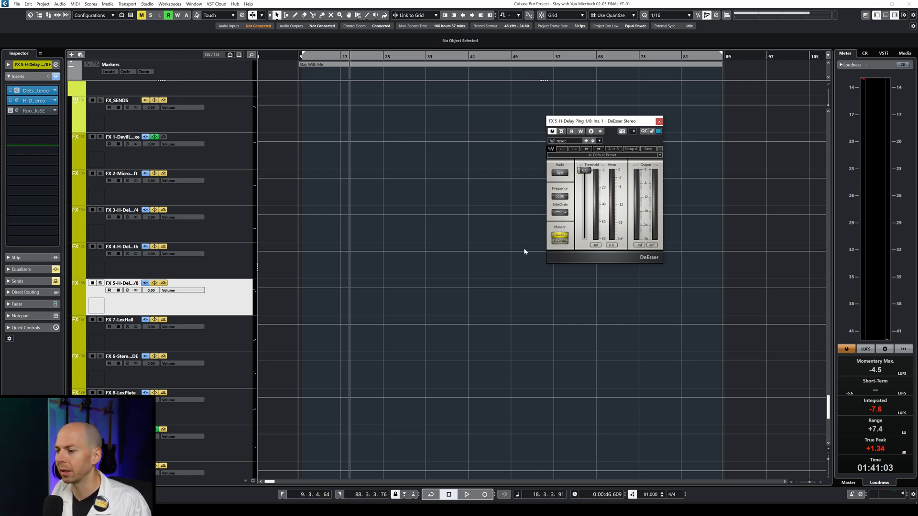
pyautogui.moveTo(585, 171); pyautogui.dragTo(584, 196)
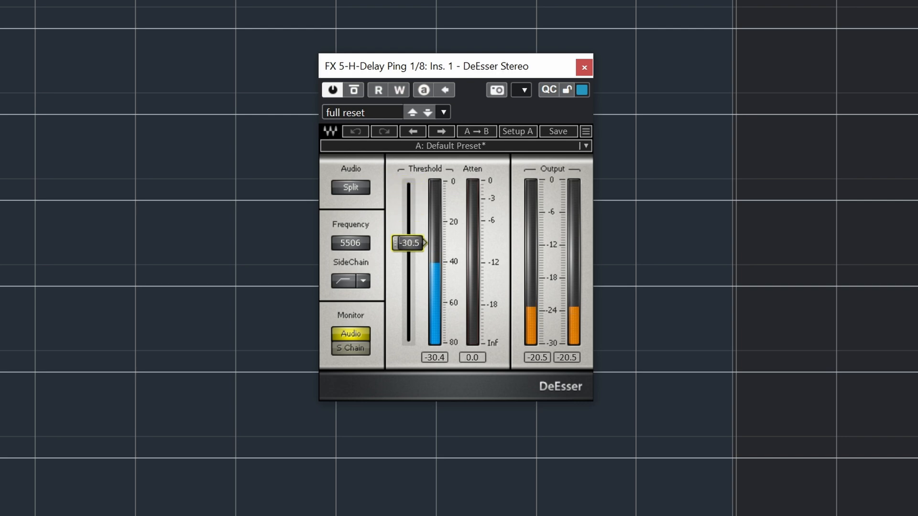
pyautogui.moveTo(409, 243); pyautogui.dragTo(409, 268)
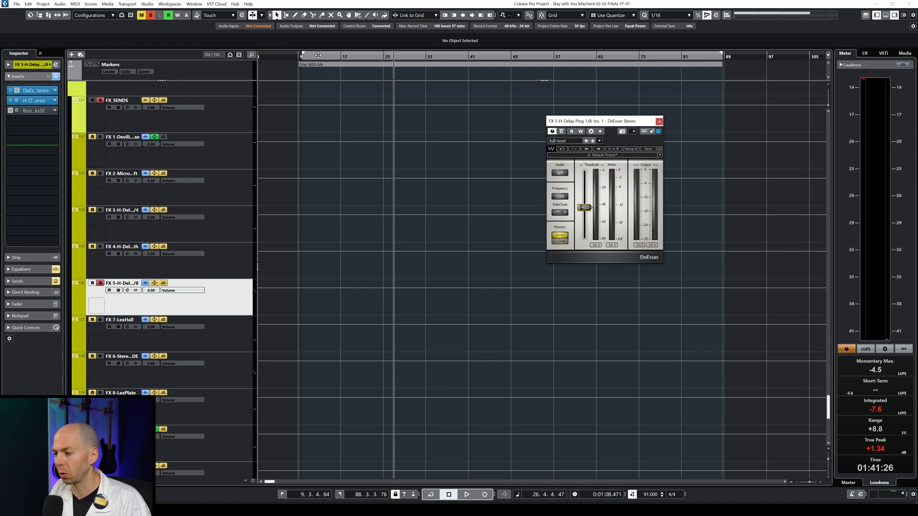
# Unsolo the delay channel, play the mix from about bar 15, compare the DeEsser on and bypassed, and leave it bypassed
pyautogui.click(101, 284)
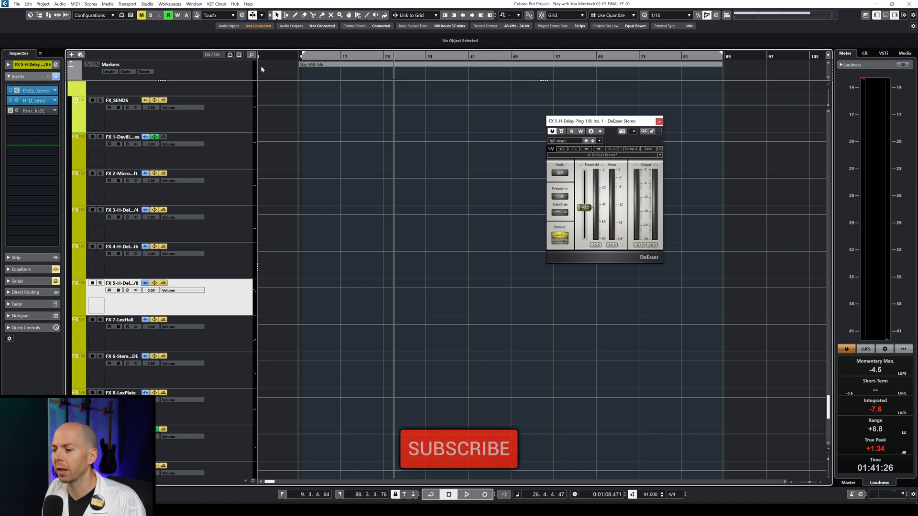
pyautogui.click(332, 57)
pyautogui.press('space')
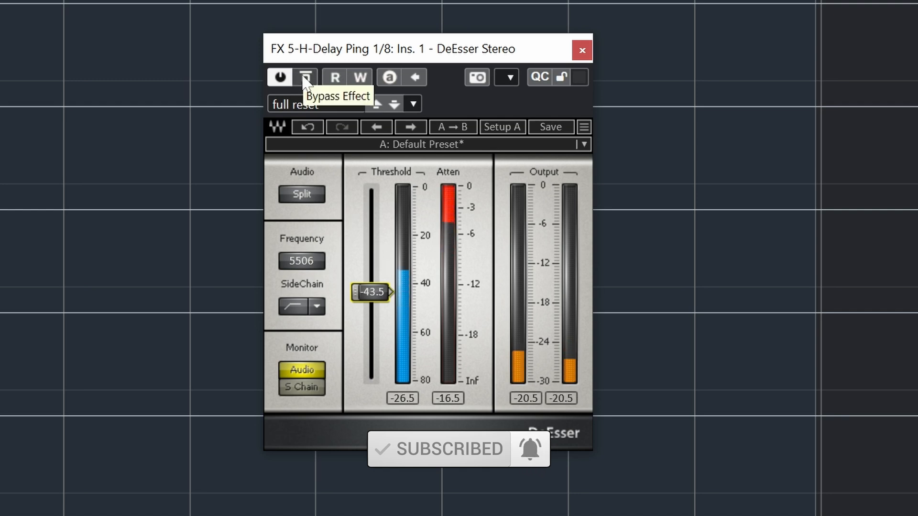
pyautogui.click(306, 77)
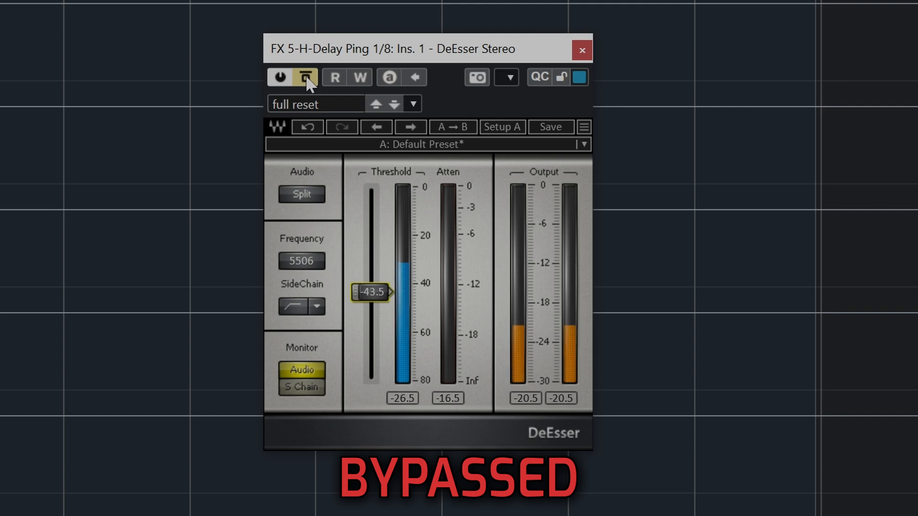
pyautogui.click(305, 76)
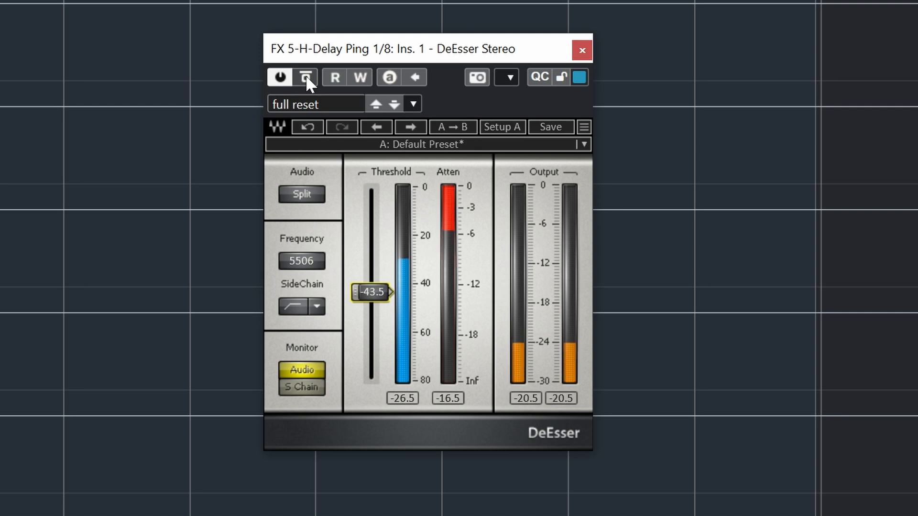
pyautogui.click(306, 76)
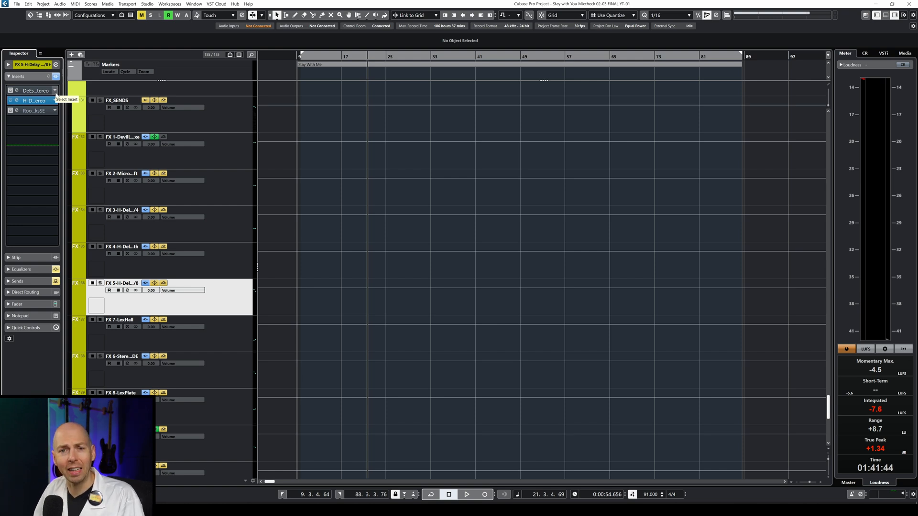
# Open the H-Delay on the FX 5 channel and lower its LoPass filter to 1.60 kHz during playback
pyautogui.click(48, 104)
pyautogui.moveTo(619, 102); pyautogui.dragTo(491, 163)
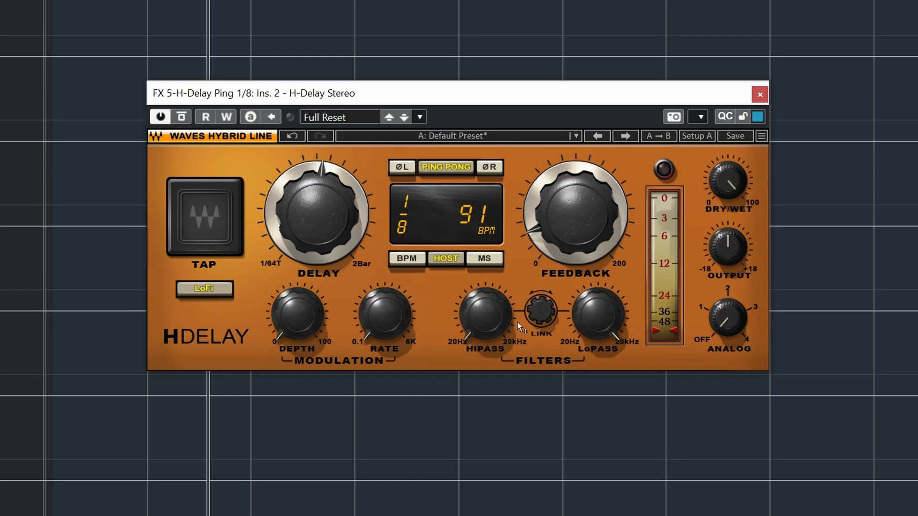
pyautogui.moveTo(535, 251)
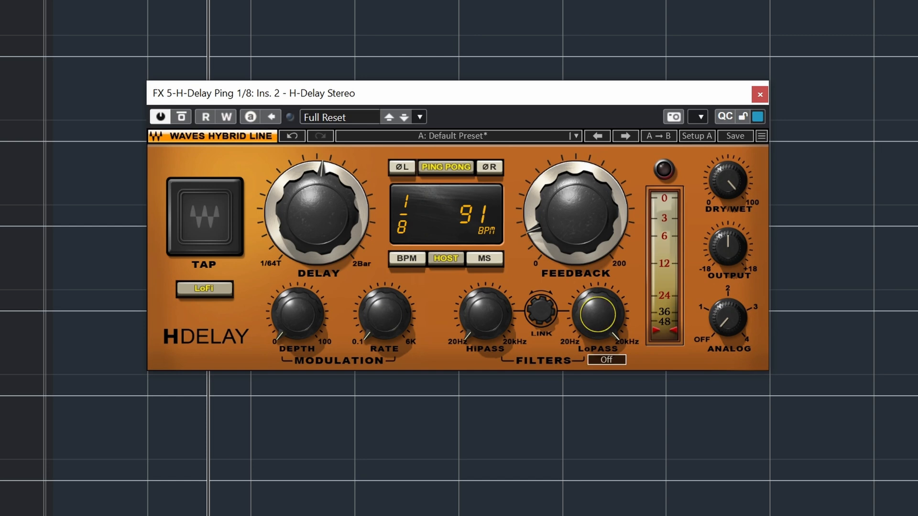
pyautogui.moveTo(597, 316); pyautogui.dragTo(584, 359)
pyautogui.moveTo(597, 315); pyautogui.dragTo(598, 318)
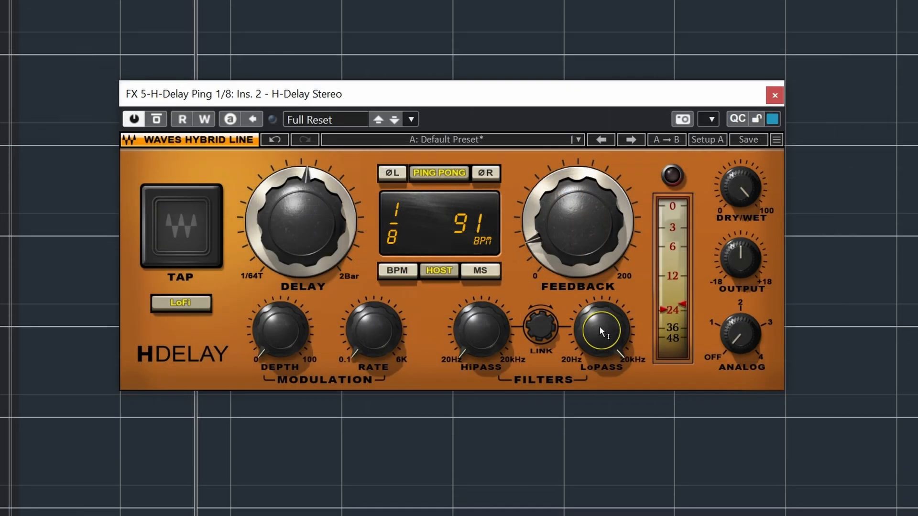
pyautogui.moveTo(599, 327)
pyautogui.press('space')
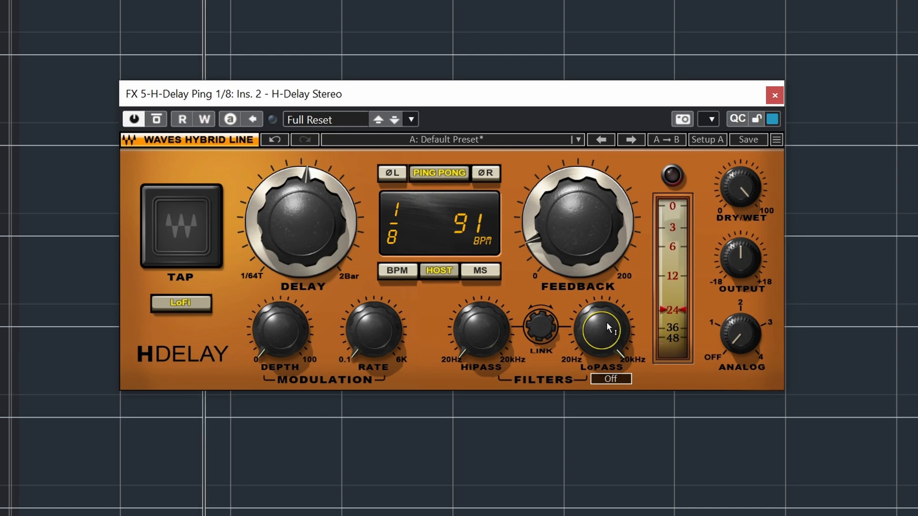
pyautogui.moveTo(600, 328); pyautogui.dragTo(601, 389)
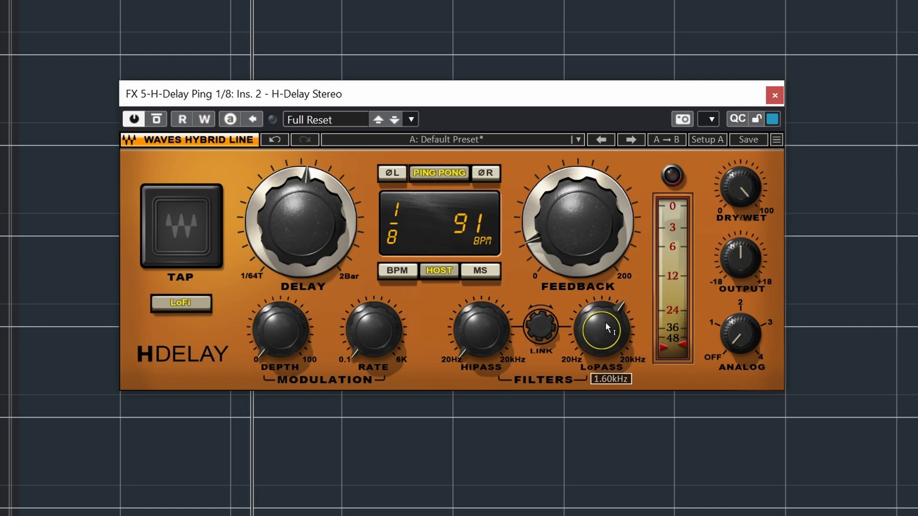
# Raise the H-Delay's HiPass filter above 109 Hz and fine-tune the LoPass filter
pyautogui.moveTo(492, 334); pyautogui.dragTo(492, 338)
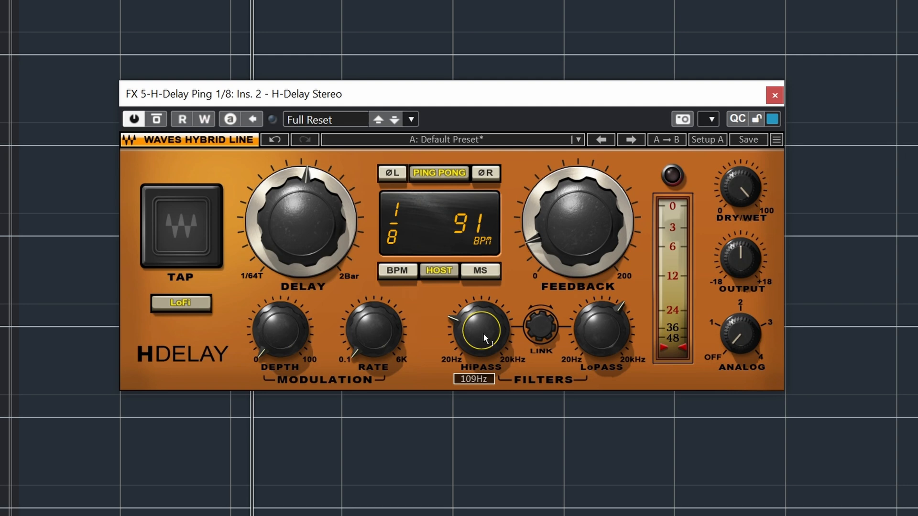
pyautogui.moveTo(483, 334); pyautogui.dragTo(461, 342)
pyautogui.moveTo(592, 333); pyautogui.dragTo(592, 330)
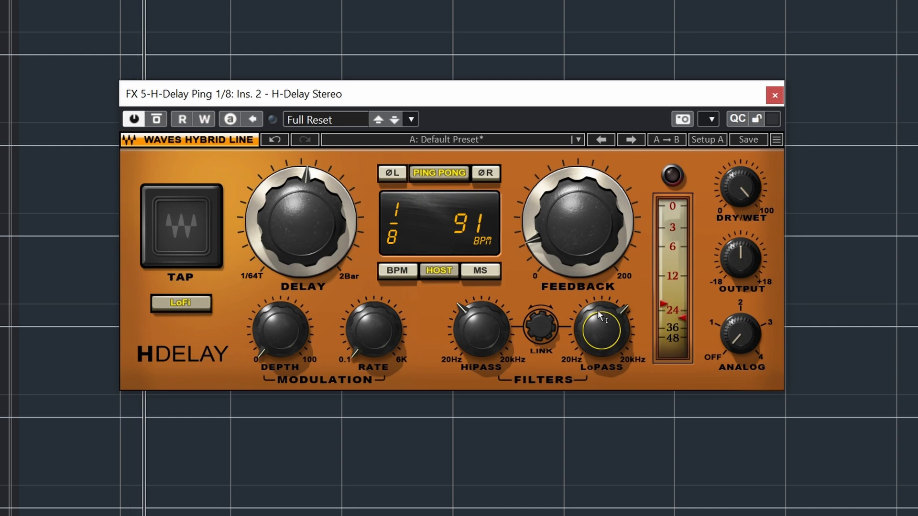
pyautogui.moveTo(606, 338)
pyautogui.scroll(-3, 607, 338)
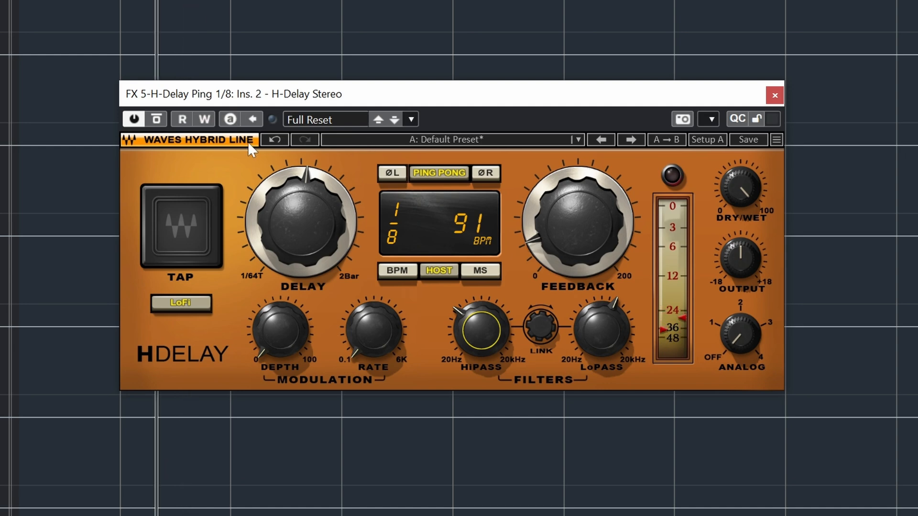
# Raise the H-Delay's LoPass filter, readjust its HiPass filter during playback, and reposition playback to about bar 20
pyautogui.moveTo(601, 330); pyautogui.dragTo(601, 282)
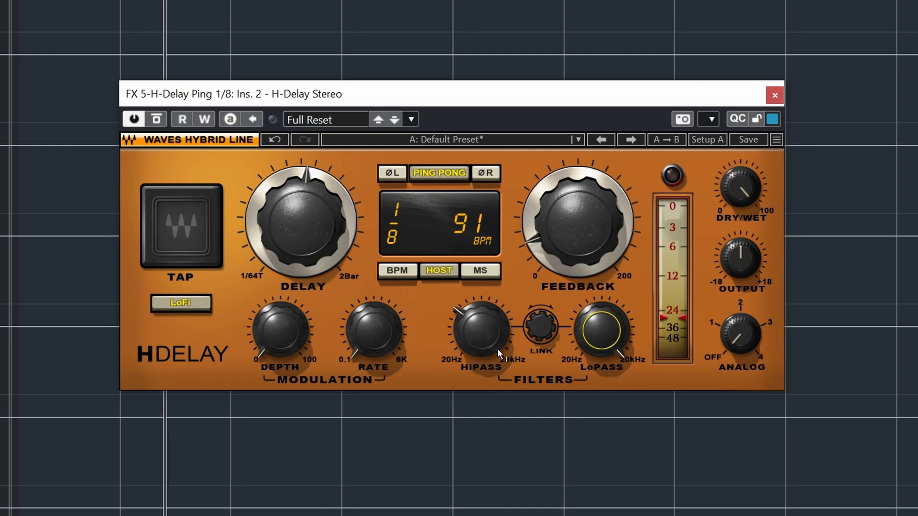
pyautogui.moveTo(482, 331); pyautogui.dragTo(482, 380)
pyautogui.moveTo(618, 342)
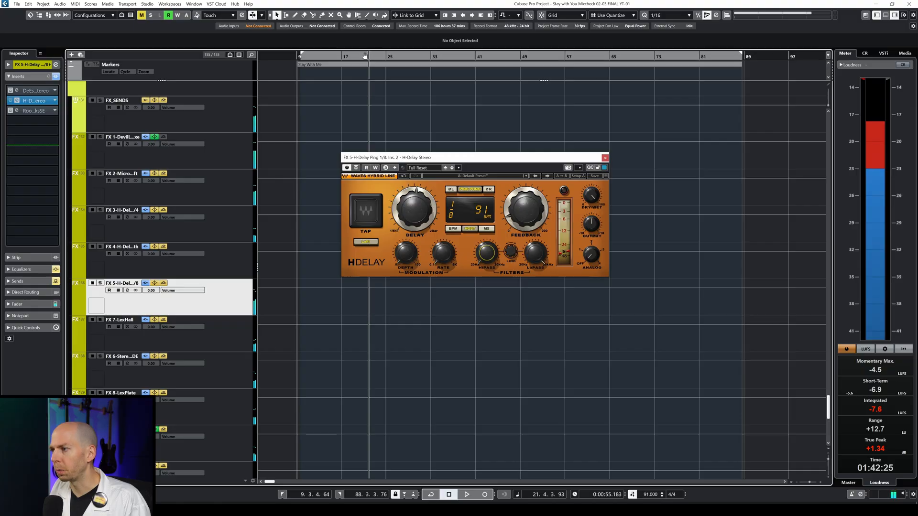
pyautogui.click(365, 56)
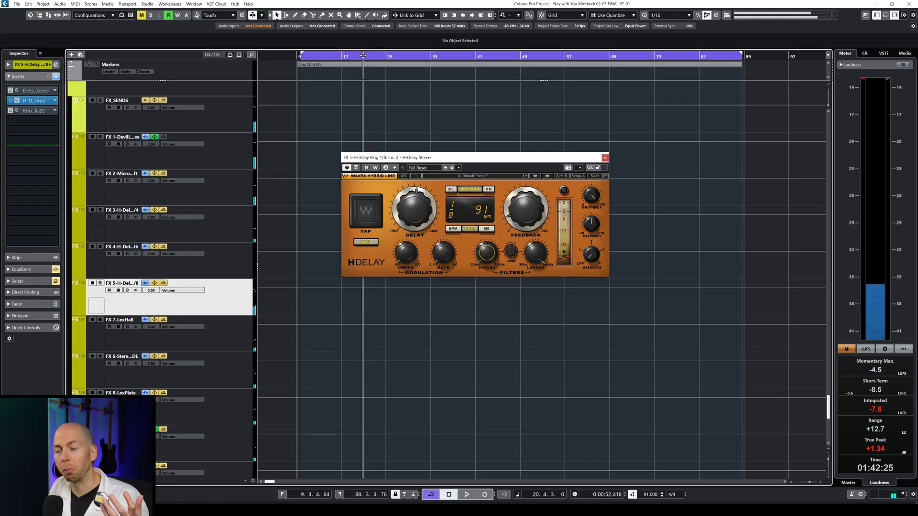
pyautogui.moveTo(542, 247); pyautogui.dragTo(542, 241)
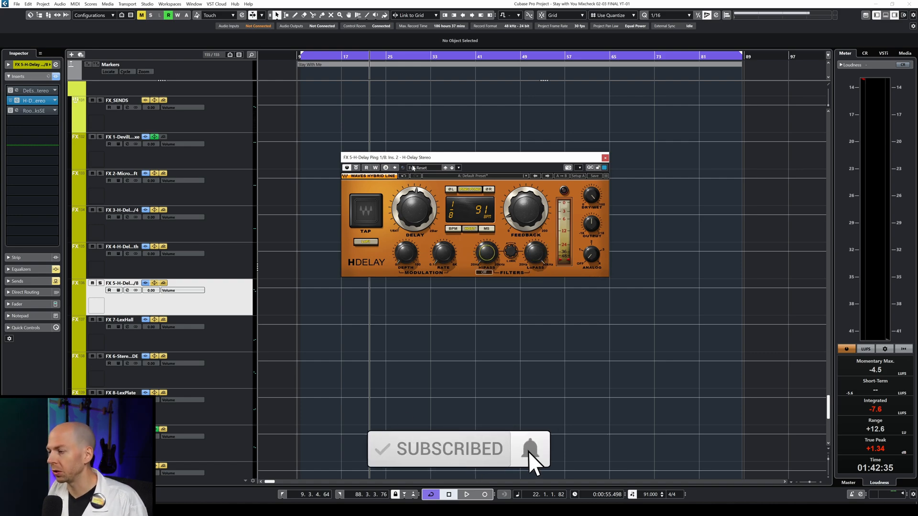
# Add a StudioEQ insert to the FX 5 channel and place it first in the chain, ahead of the DeEsser
pyautogui.click(46, 141)
pyautogui.write('studio')
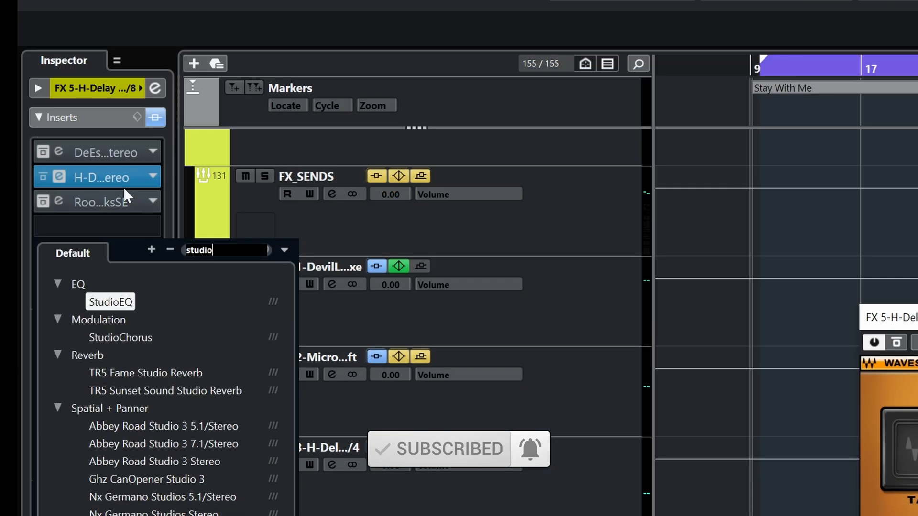
pyautogui.press('Return')
pyautogui.moveTo(102, 260); pyautogui.dragTo(107, 153)
pyautogui.moveTo(697, 99); pyautogui.dragTo(468, 131)
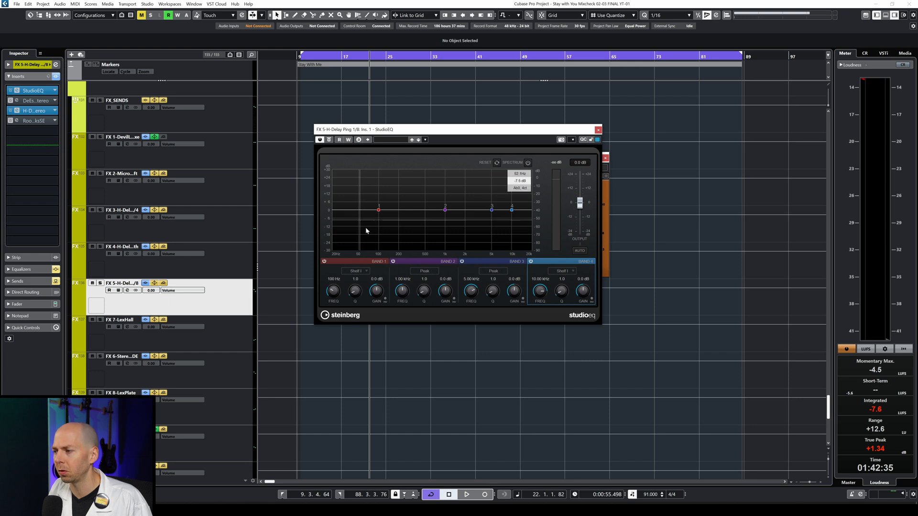
# Cut StudioEQ's Band 1 by 24 dB at 137 Hz and Band 4 by 24 dB at 5.23 kHz, and start playback
pyautogui.moveTo(378, 210); pyautogui.dragTo(388, 248)
pyautogui.click(355, 271)
pyautogui.moveTo(511, 210); pyautogui.dragTo(493, 261)
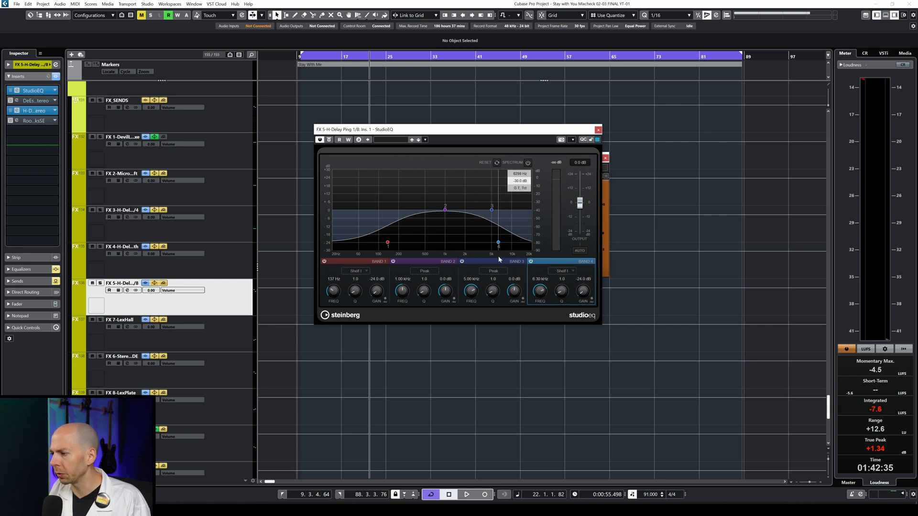
pyautogui.press('space')
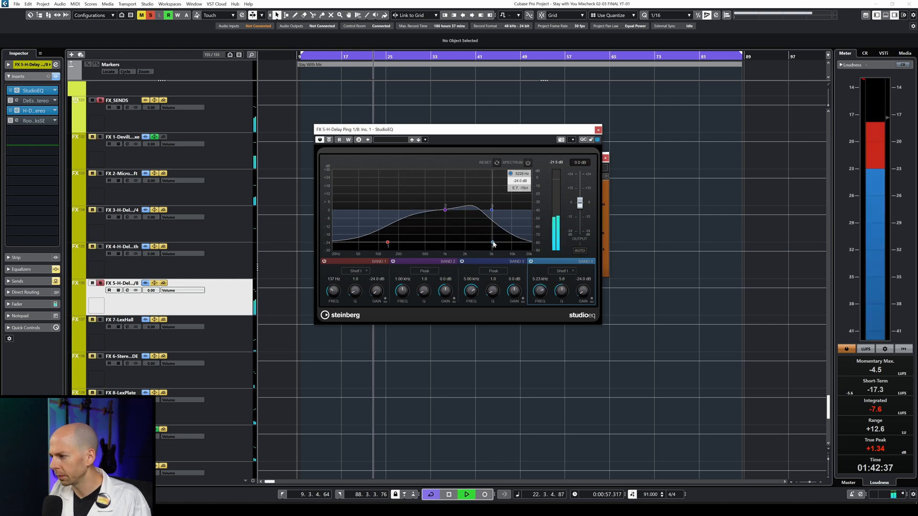
# Set StudioEQ's Band 4 to 1.25 kHz with Q 2.5, Band 1 to 121 Hz, and boost Band 2 by 24 dB at 1.51 kHz
pyautogui.scroll(-5, 493, 244)
pyautogui.moveTo(493, 244); pyautogui.dragTo(452, 245)
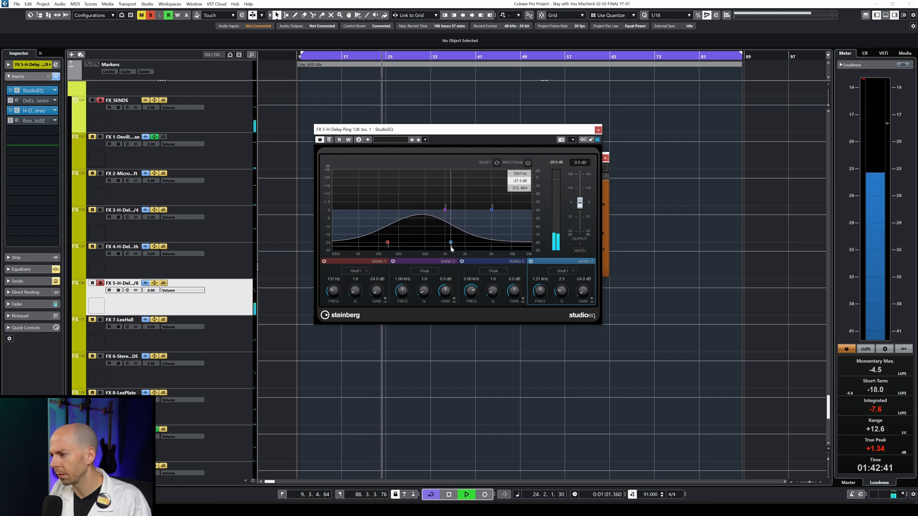
pyautogui.moveTo(388, 242); pyautogui.dragTo(384, 243)
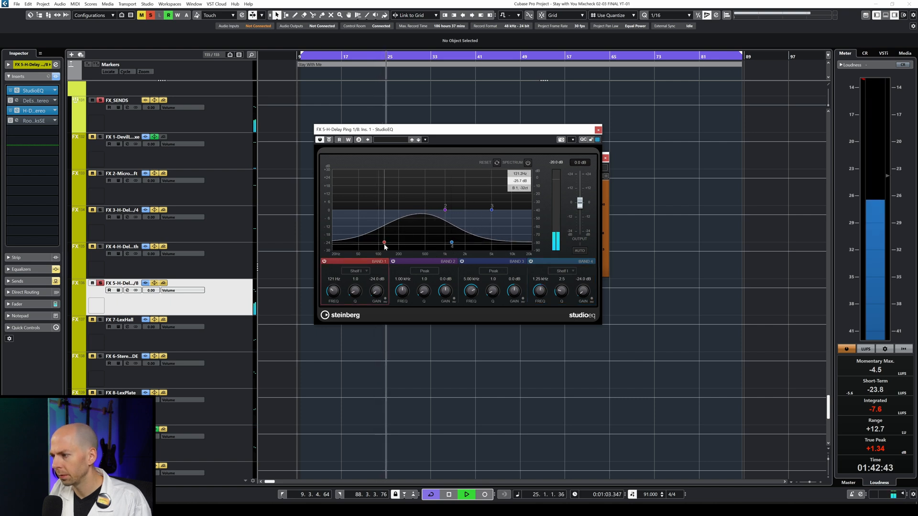
pyautogui.moveTo(445, 210); pyautogui.dragTo(458, 174)
pyautogui.press('space')
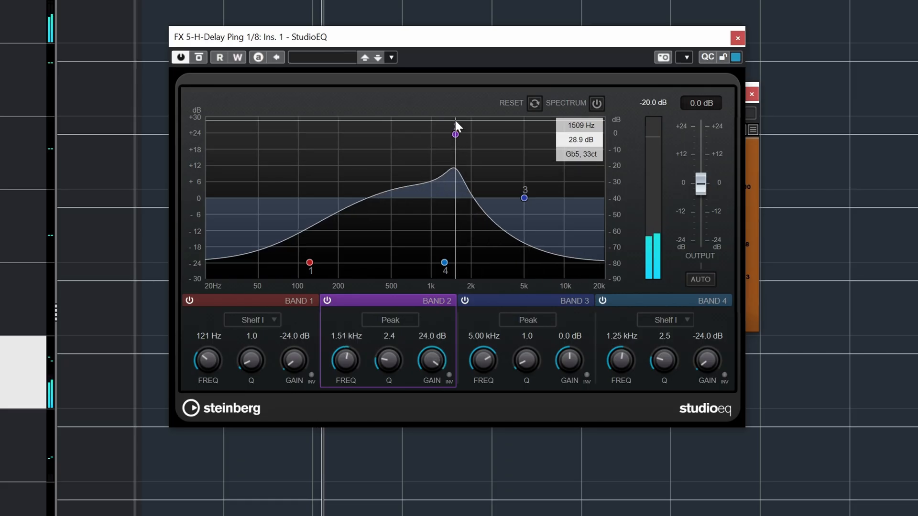
# Set Band 2 to -14.5 dB at 2.45 kHz, Band 4 to -16.6 dB at 2.33 kHz and Band 3 to -7.8 dB at 185 Hz, and close StudioEQ
pyautogui.moveTo(455, 123); pyautogui.dragTo(475, 240)
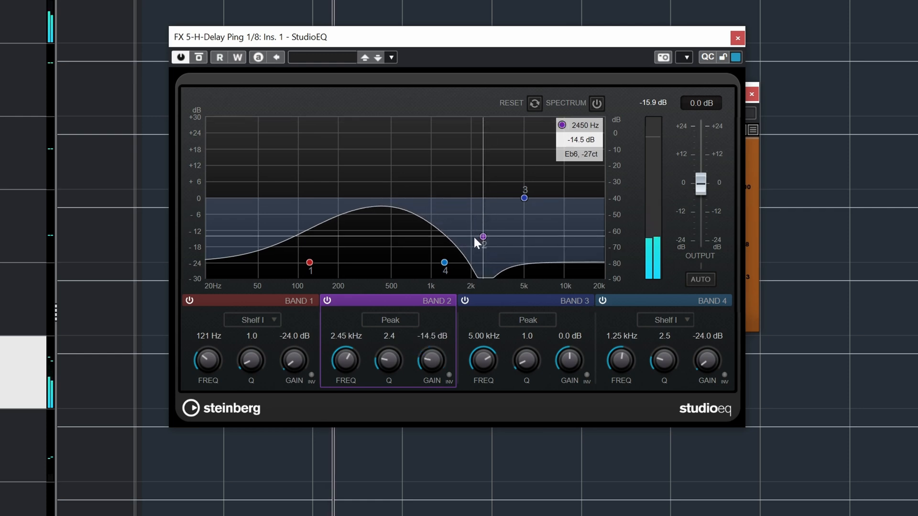
pyautogui.moveTo(440, 264); pyautogui.dragTo(485, 246)
pyautogui.moveTo(524, 198); pyautogui.dragTo(334, 219)
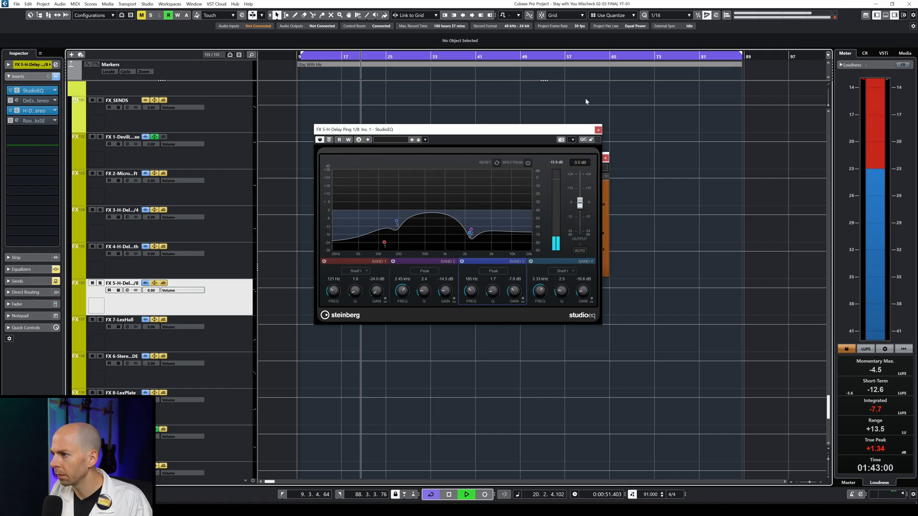
pyautogui.click(598, 129)
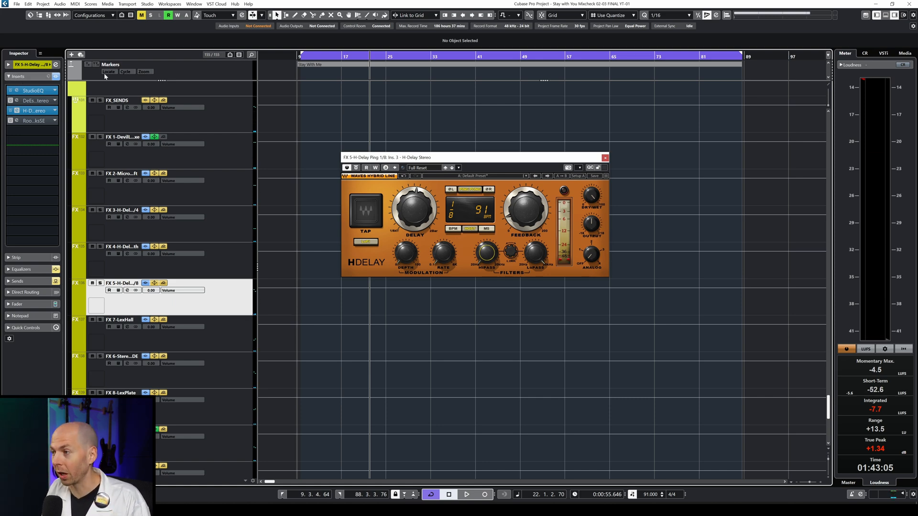
# Play the mix from about bar 18, compare StudioEQ active and bypassed on the delay channel, and leave it bypassed
pyautogui.click(352, 56)
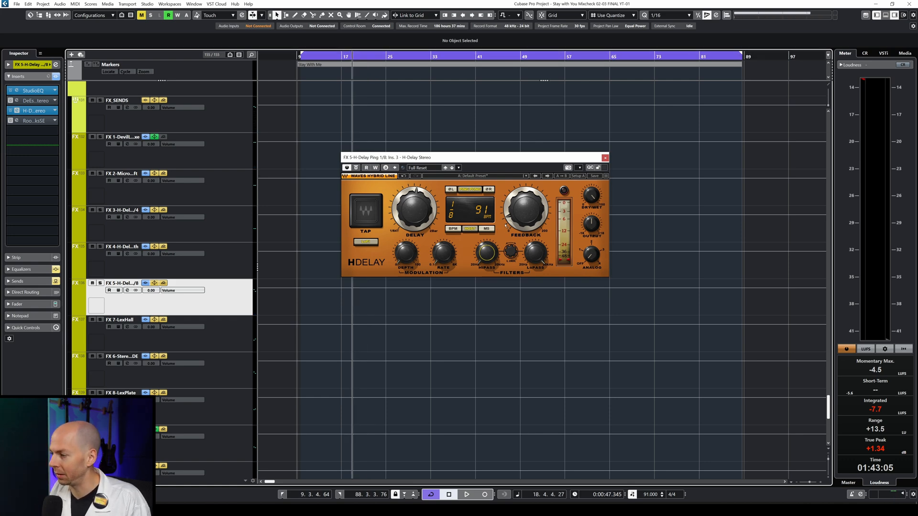
pyautogui.moveTo(481, 259)
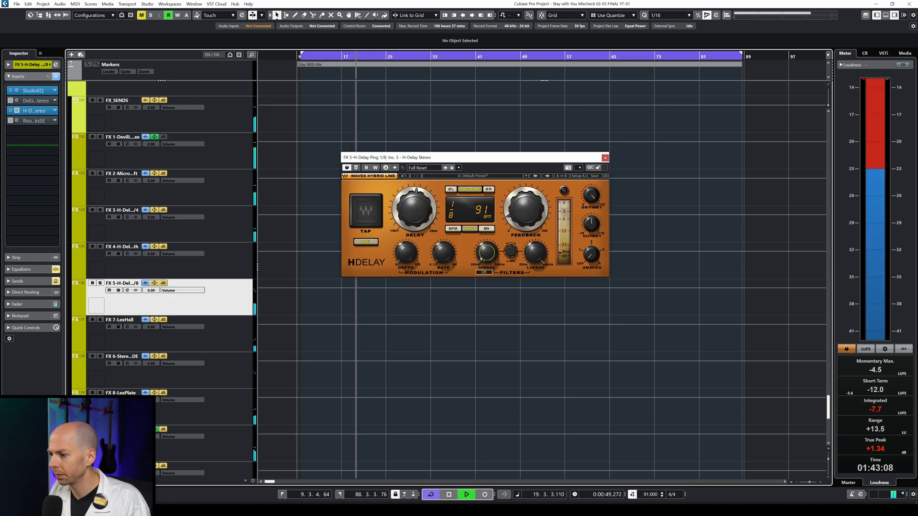
pyautogui.press('space')
pyautogui.click(10, 92)
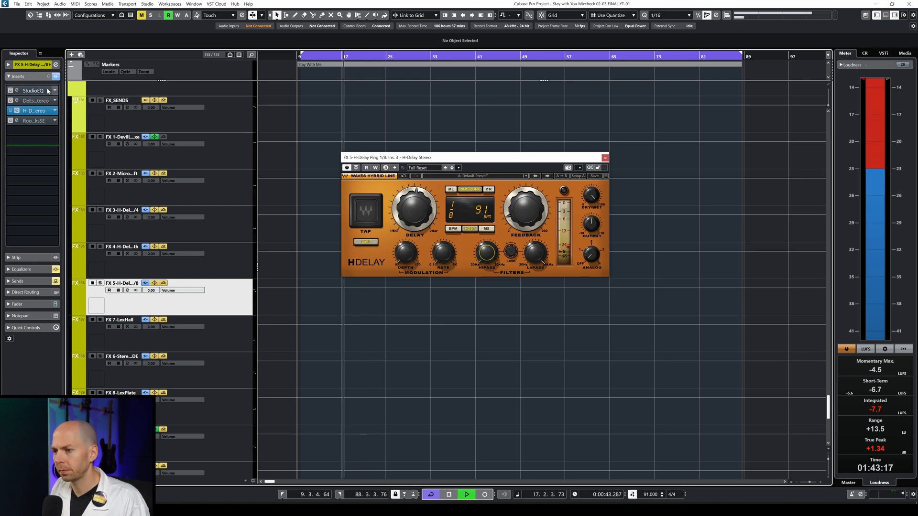
pyautogui.click(10, 91)
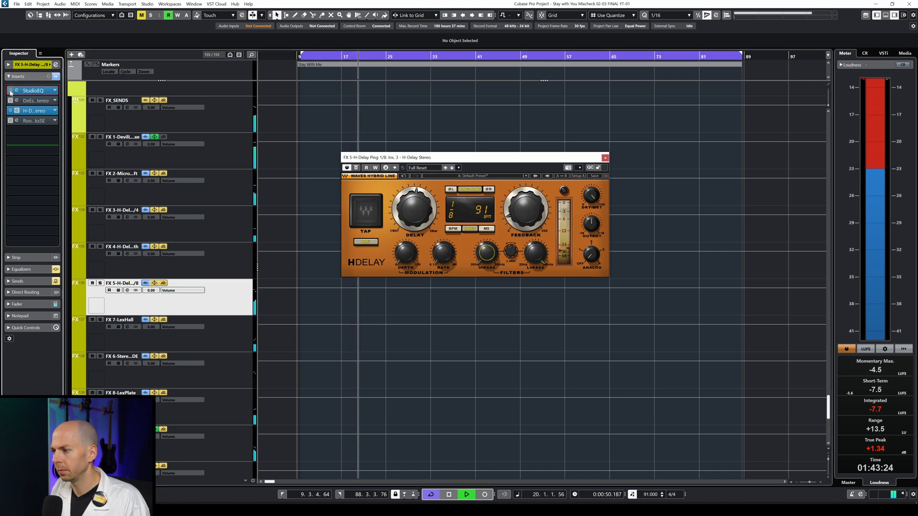
pyautogui.click(10, 91)
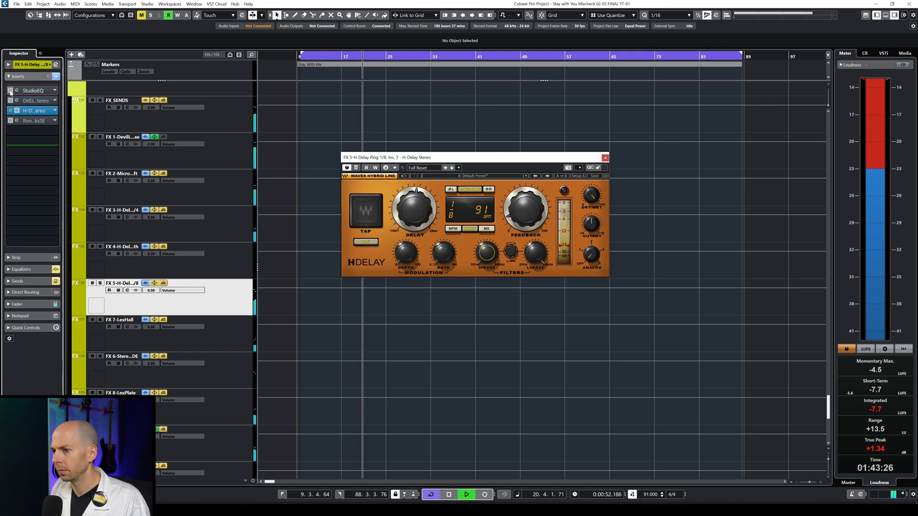
pyautogui.click(11, 91)
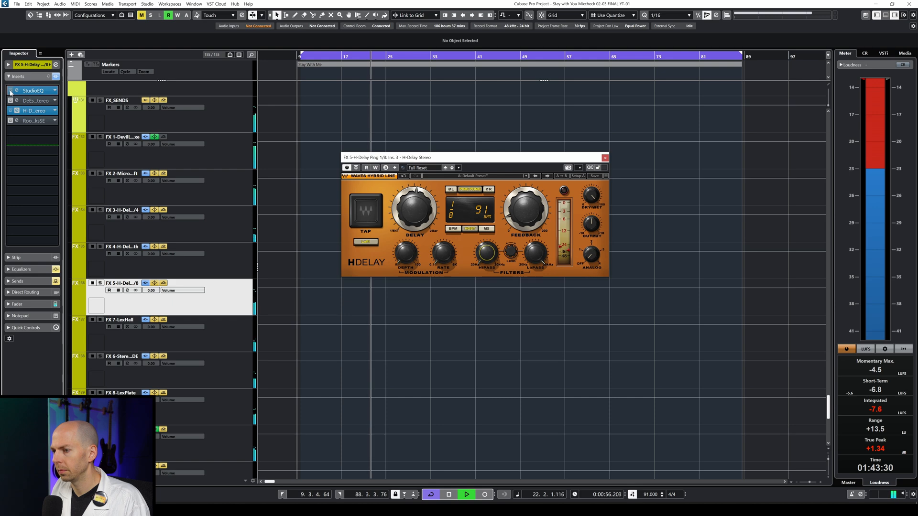
pyautogui.click(10, 91)
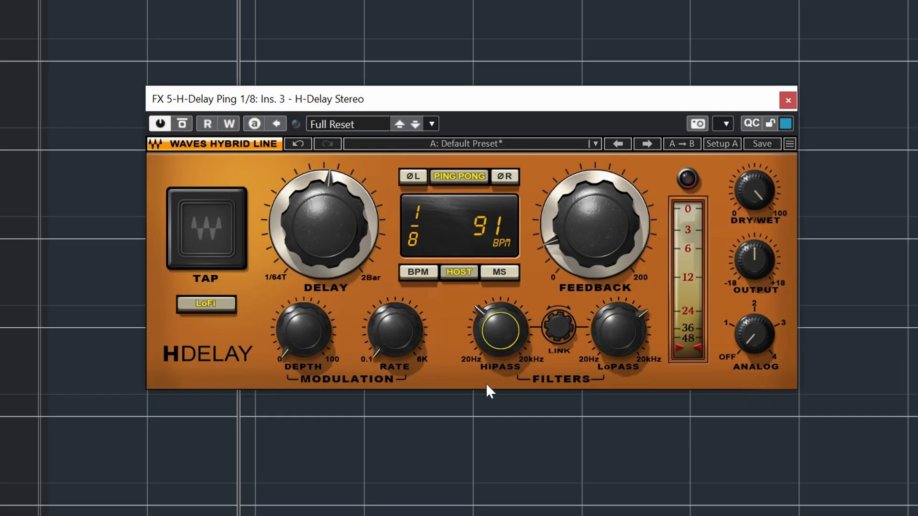
# Lower the H-Delay's HiPass filter slightly and set its LoPass filter to 1.90 kHz
pyautogui.moveTo(501, 330); pyautogui.dragTo(501, 337)
pyautogui.click(601, 341)
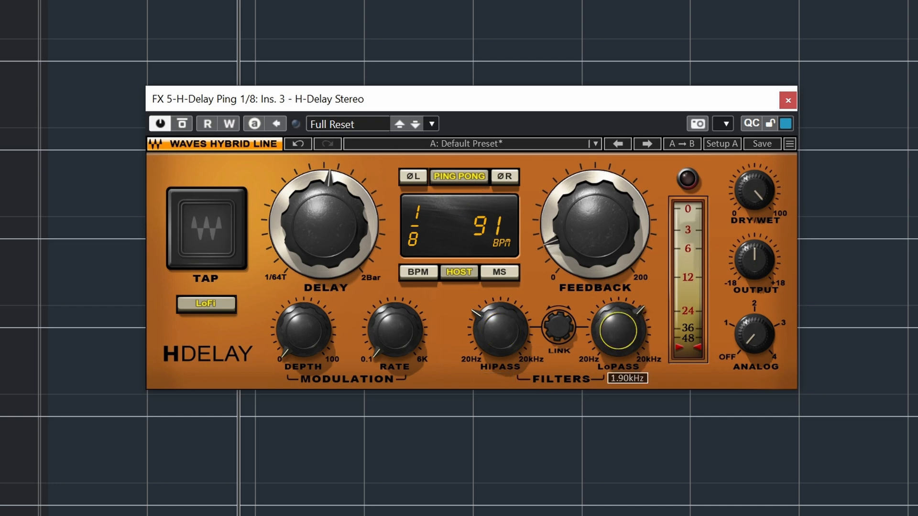
pyautogui.moveTo(618, 330); pyautogui.dragTo(618, 329)
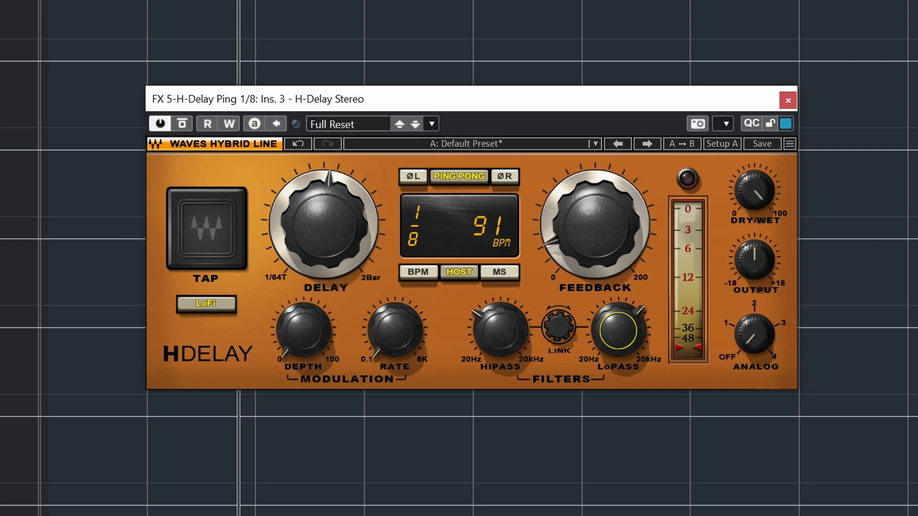
# Bypass the H-Delay and arrange its window below the RoomWorks SE window so both plug-ins are accessible
pyautogui.moveTo(691, 171); pyautogui.dragTo(410, 69)
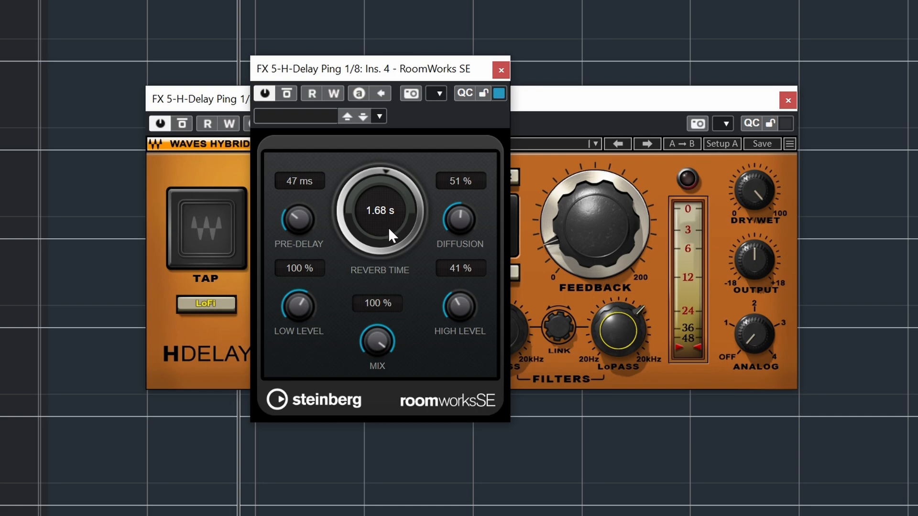
pyautogui.click(181, 126)
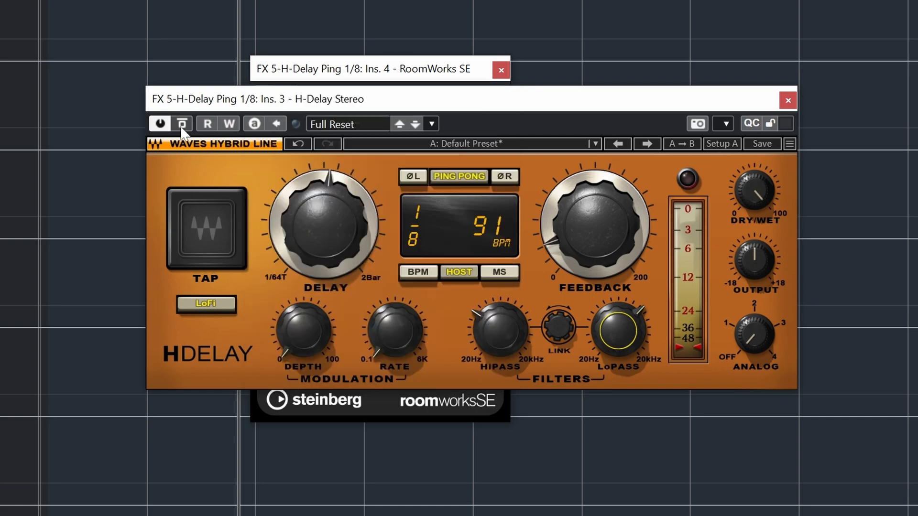
pyautogui.moveTo(308, 105); pyautogui.dragTo(328, 492)
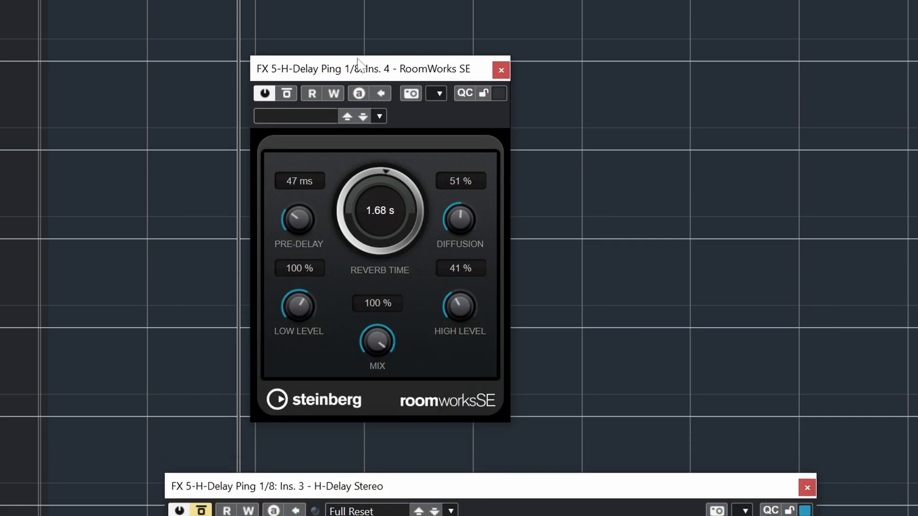
pyautogui.moveTo(359, 60); pyautogui.dragTo(402, 65)
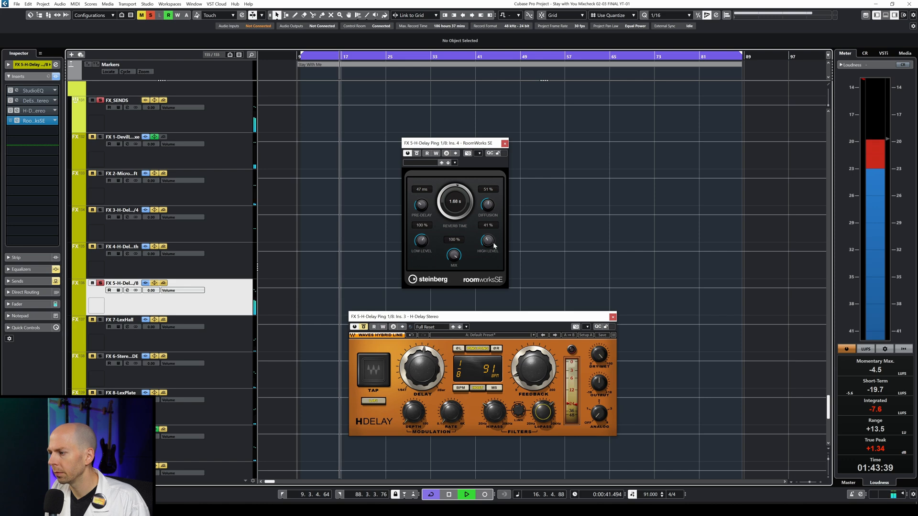
# Audition the RoomWorks SE reverb on the soloed delay channel and set its High Level to 37%
pyautogui.press('space')
pyautogui.press('space')
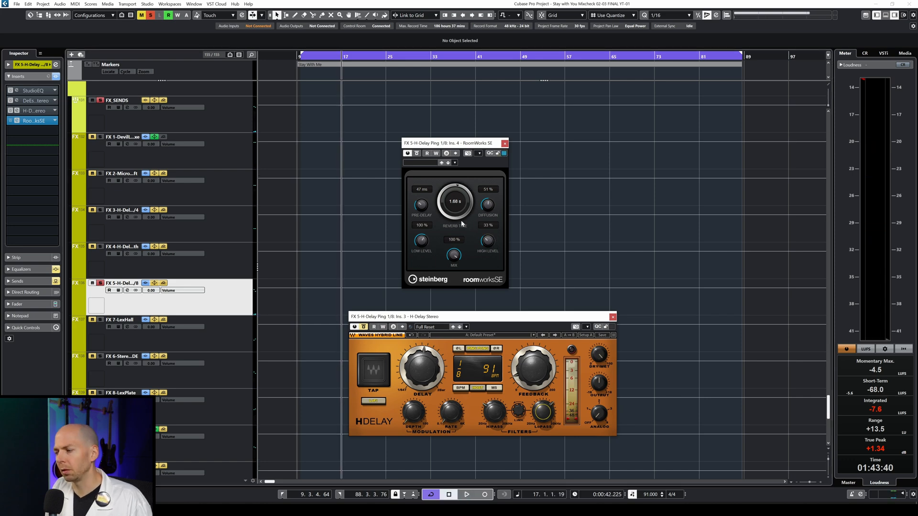
pyautogui.moveTo(488, 239); pyautogui.dragTo(489, 243)
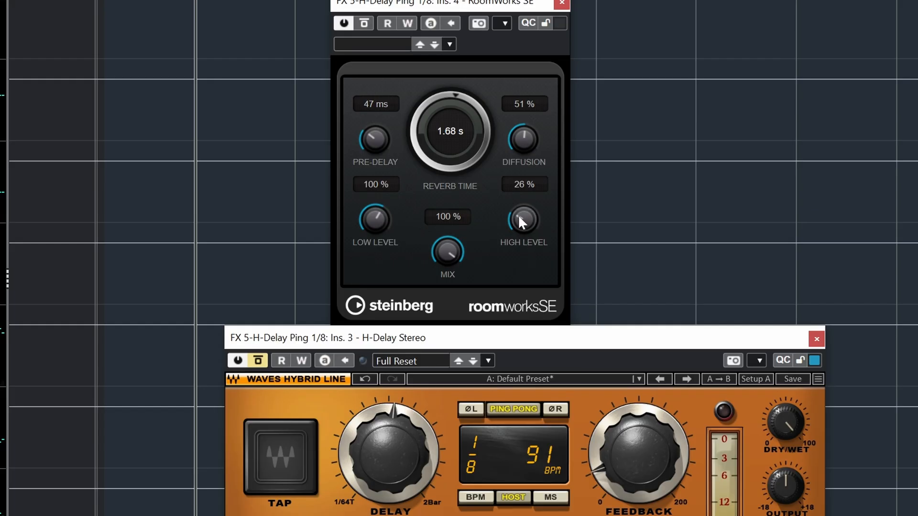
pyautogui.moveTo(486, 242); pyautogui.dragTo(489, 227)
pyautogui.moveTo(526, 183); pyautogui.dragTo(538, 218)
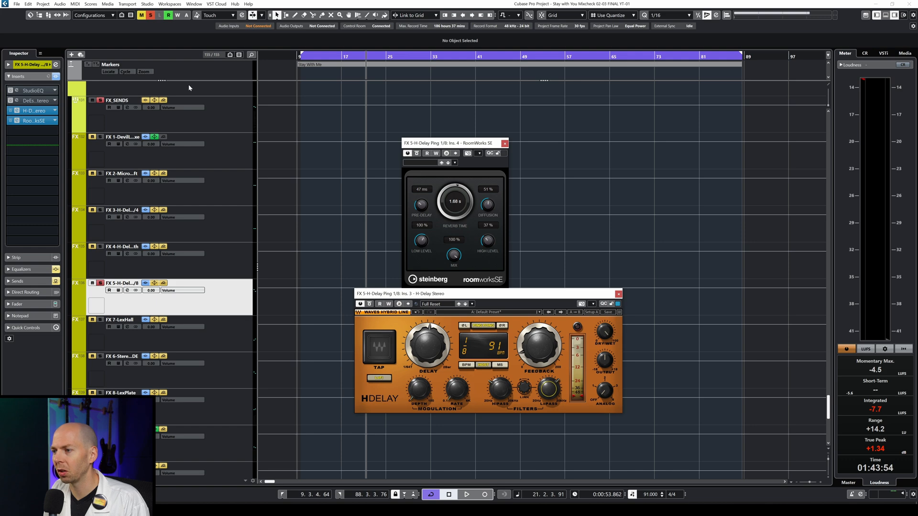
# Play the soloed vocals with the delay from about bar 18 and compare RoomWorks SE bypassed and active
pyautogui.press('space')
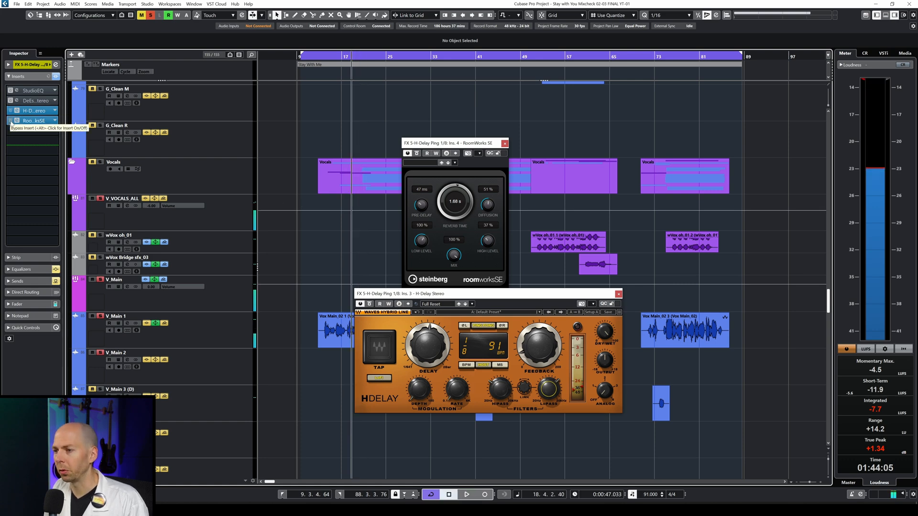
pyautogui.press('space')
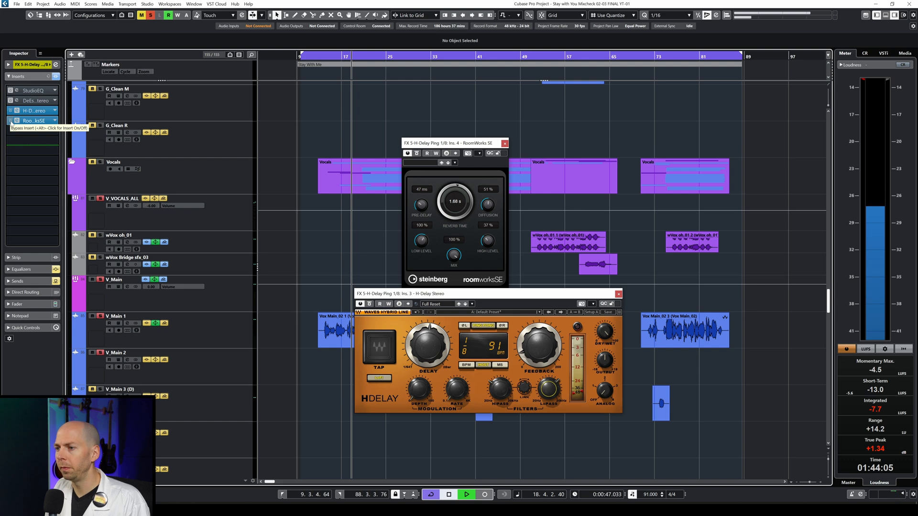
pyautogui.click(10, 121)
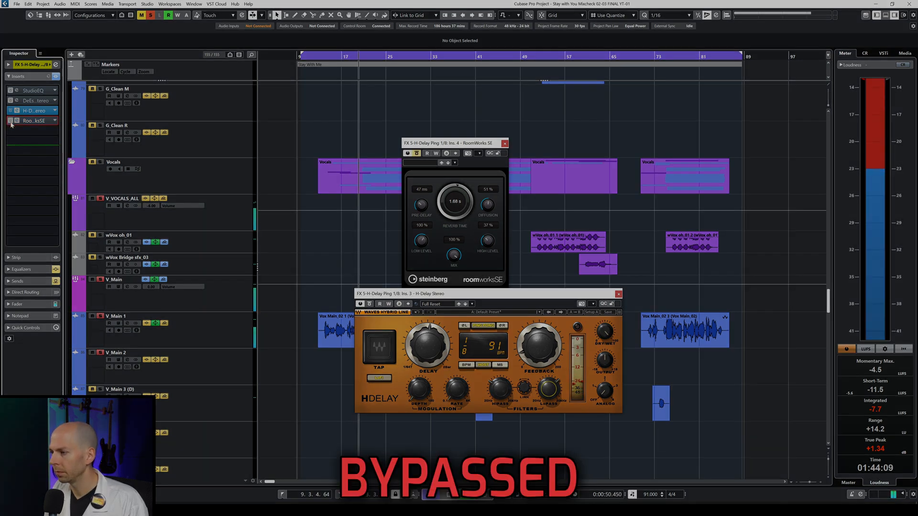
pyautogui.click(11, 121)
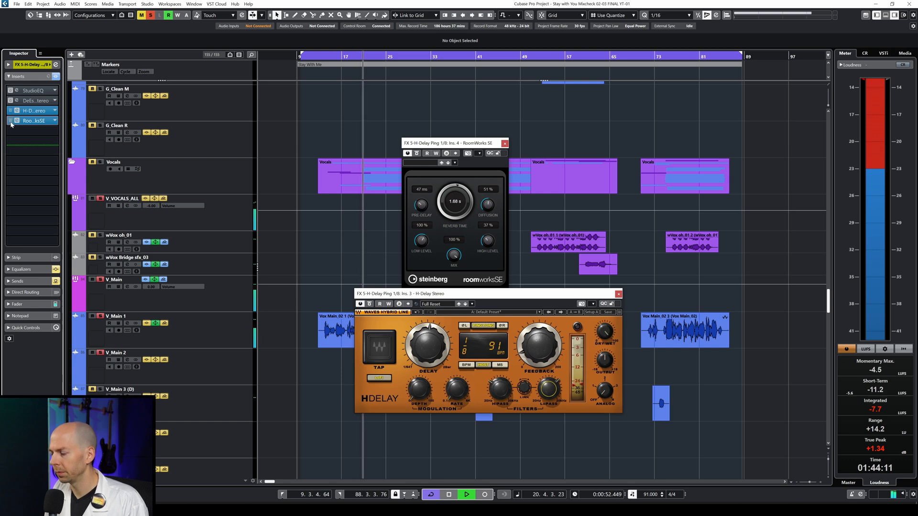
pyautogui.press('space')
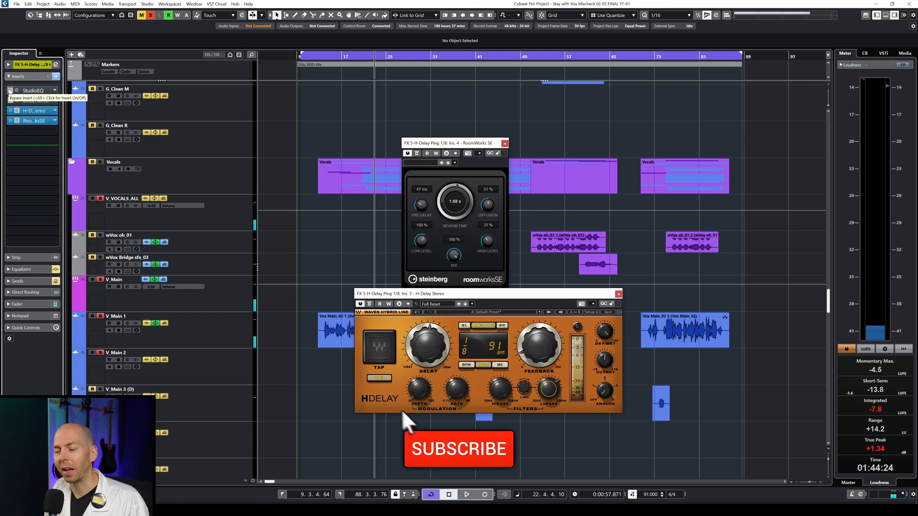
# Play the soloed vocals with the delay from about bar 22 and compare the StudioEQ insert bypassed and active
pyautogui.press('space')
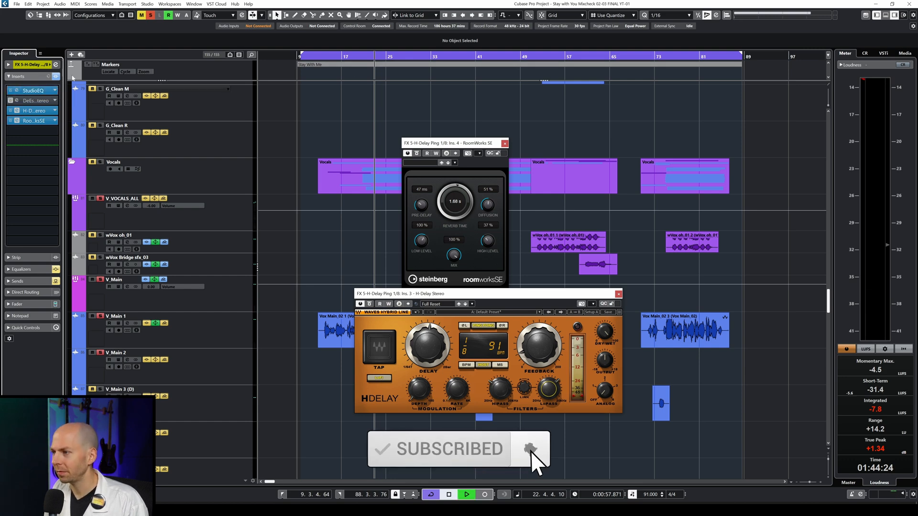
pyautogui.click(11, 91)
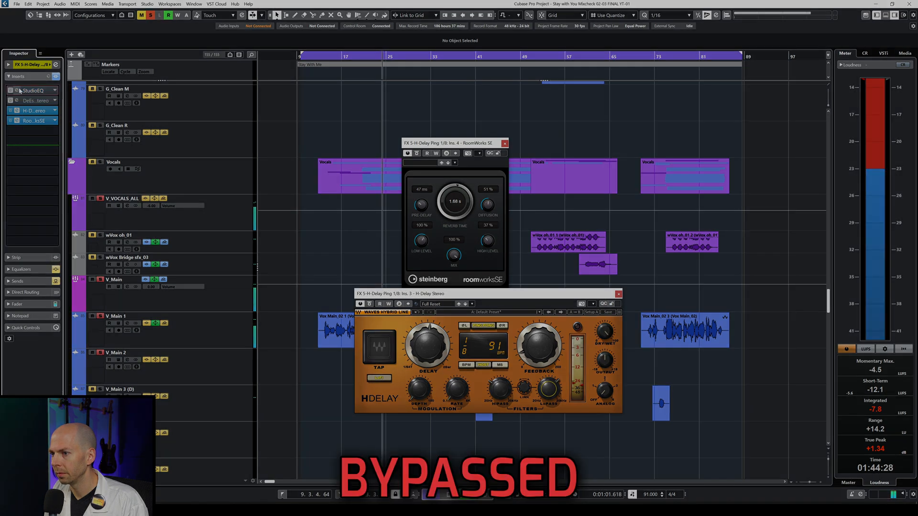
pyautogui.click(12, 90)
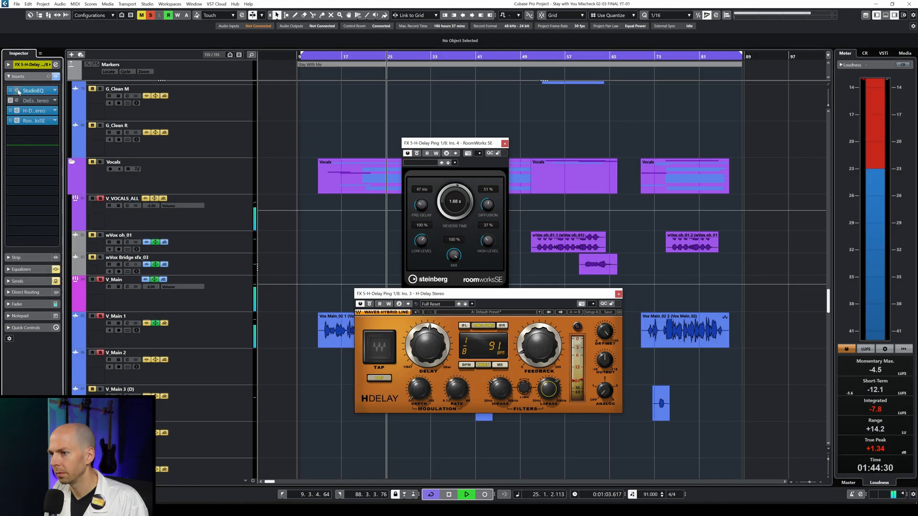
pyautogui.click(18, 91)
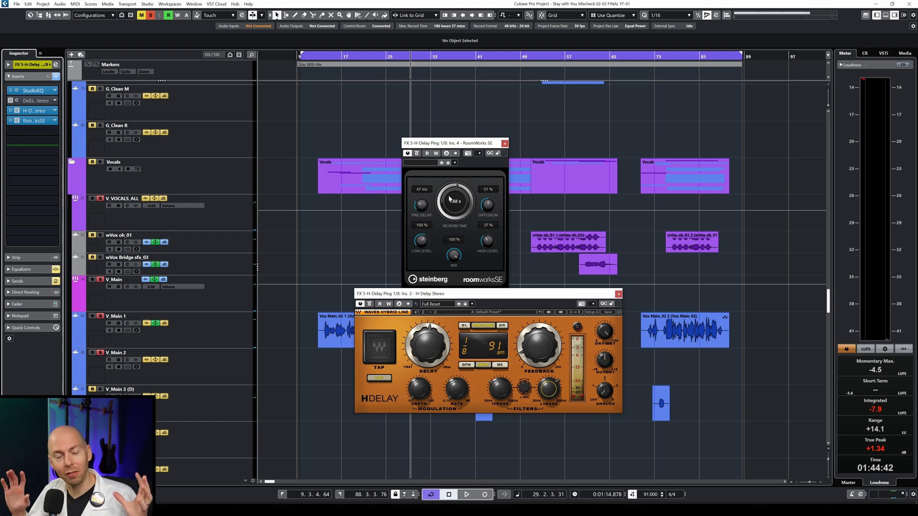
# Move the playback position to about bar 18 and close the H-Delay and RoomWorks SE windows
pyautogui.click(349, 61)
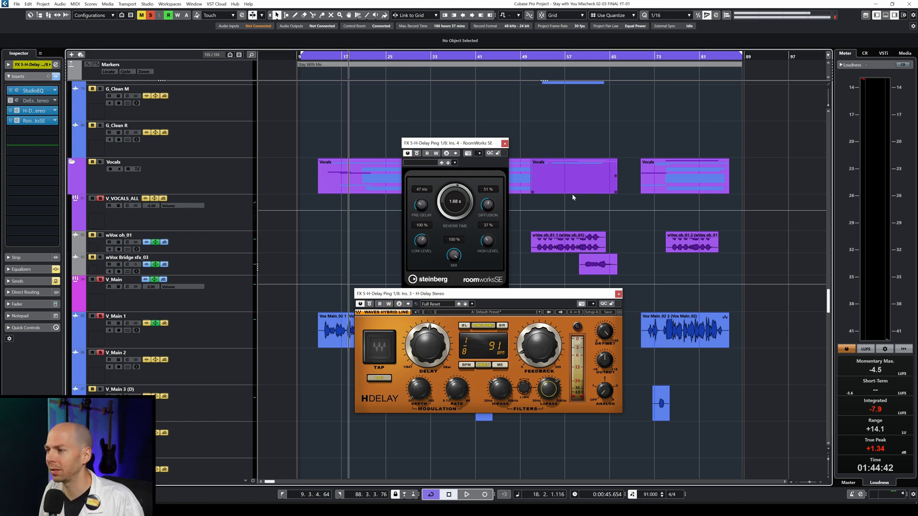
pyautogui.click(618, 294)
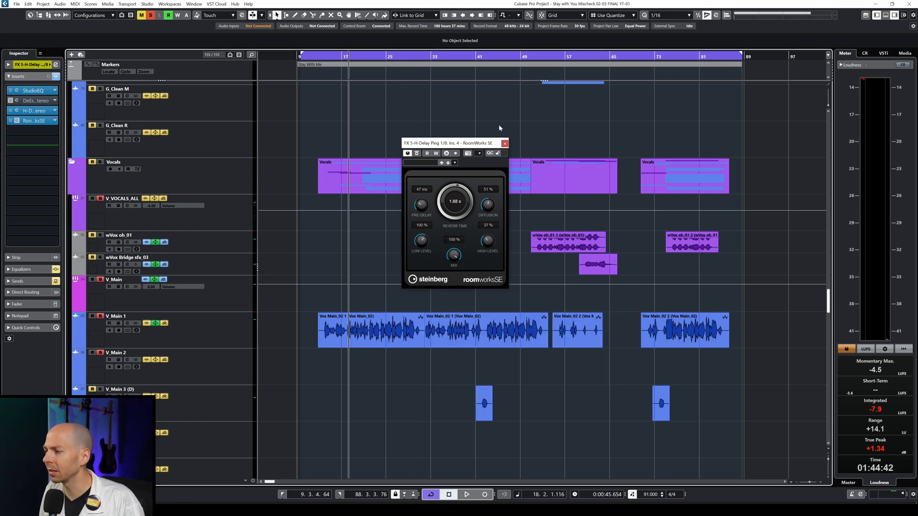
pyautogui.click(505, 143)
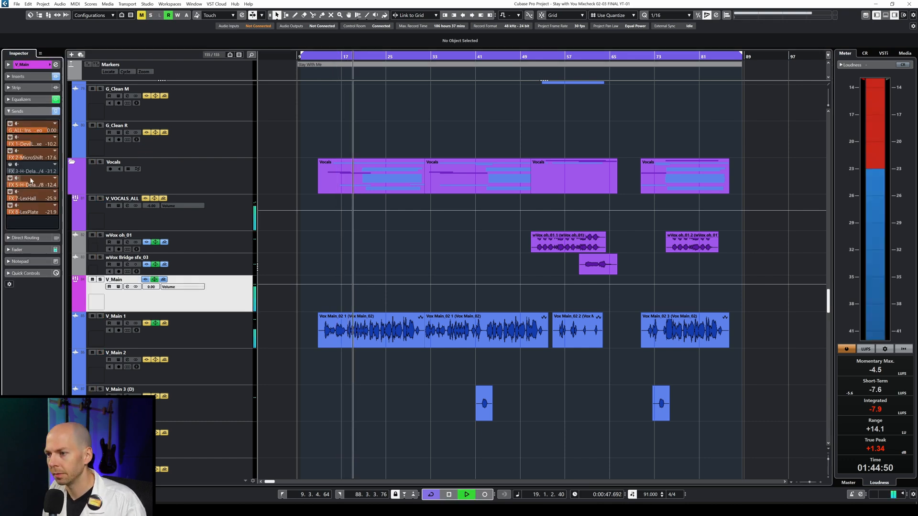
# Toggle V_Main's 1/8 H-Delay send during full-mix playback and solo the V_Main group
pyautogui.click(10, 179)
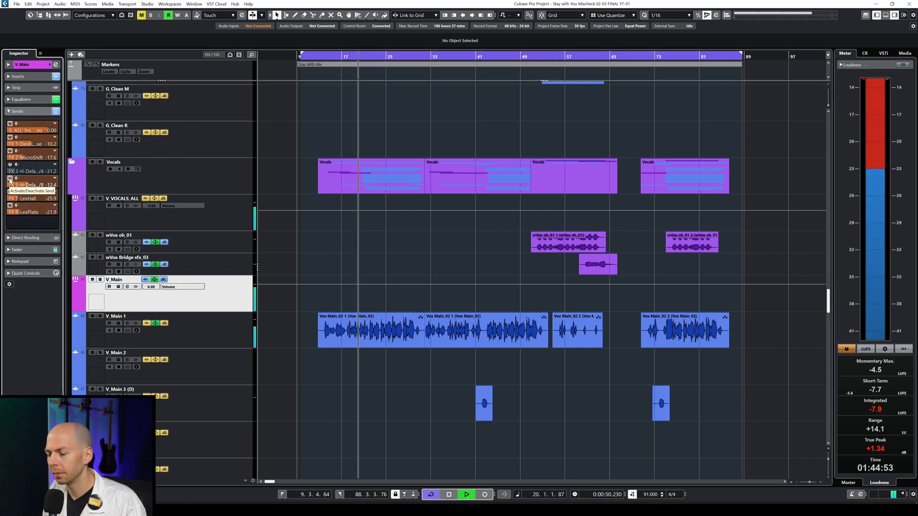
pyautogui.click(100, 280)
pyautogui.scroll(-8, 286, 309)
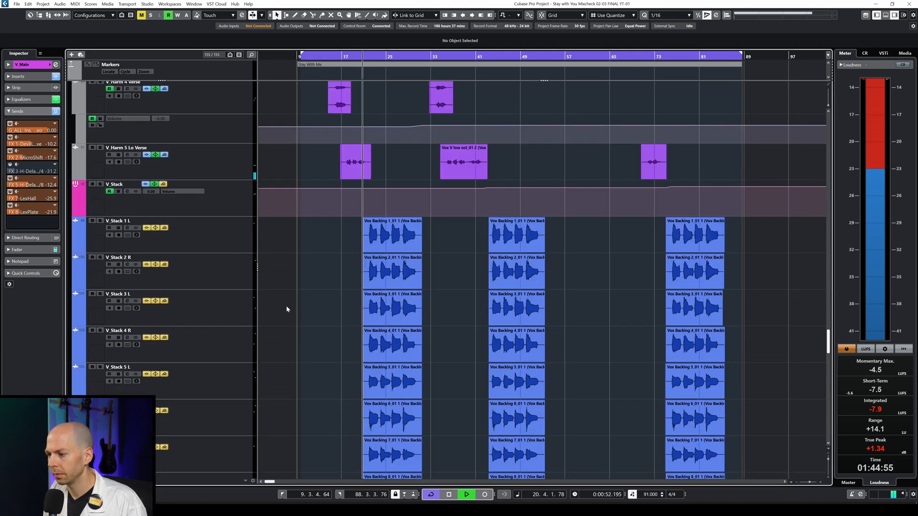
pyautogui.scroll(7, 286, 308)
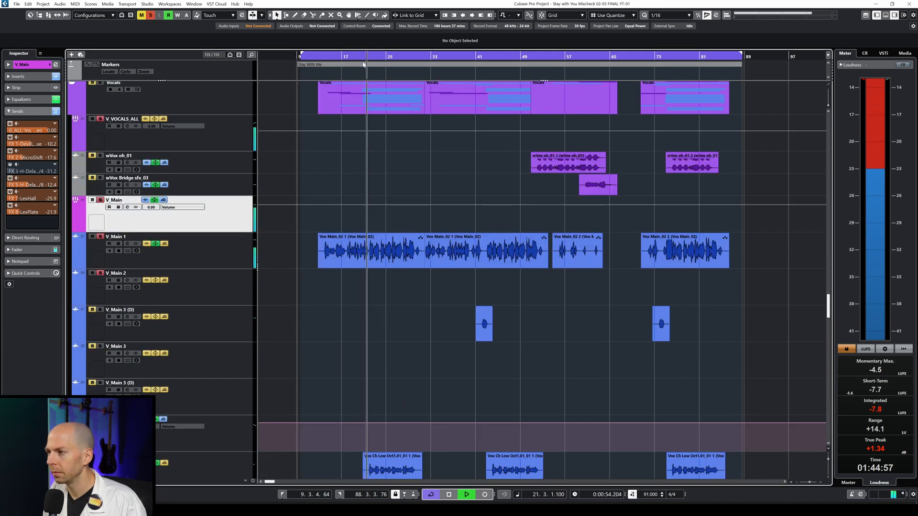